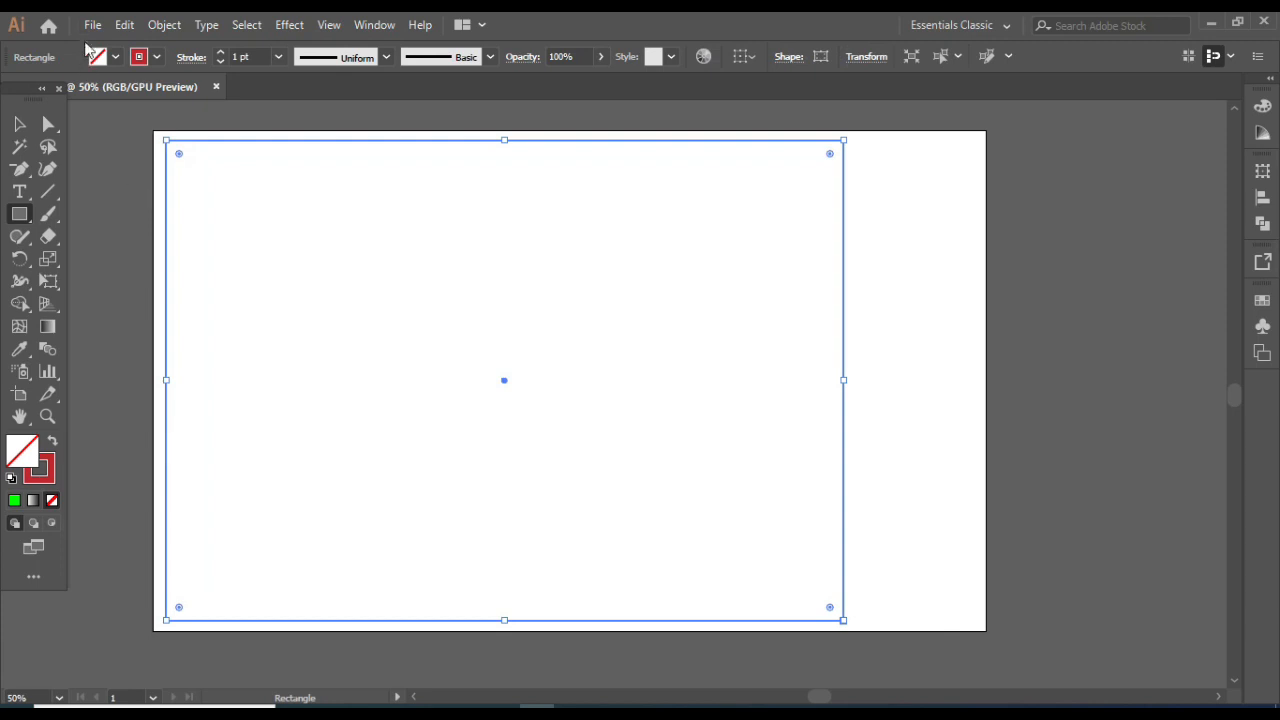
Split the rectangle into a grid of 30 rows and 40 columns and lower the cells' opacity to 14%
click(163, 23)
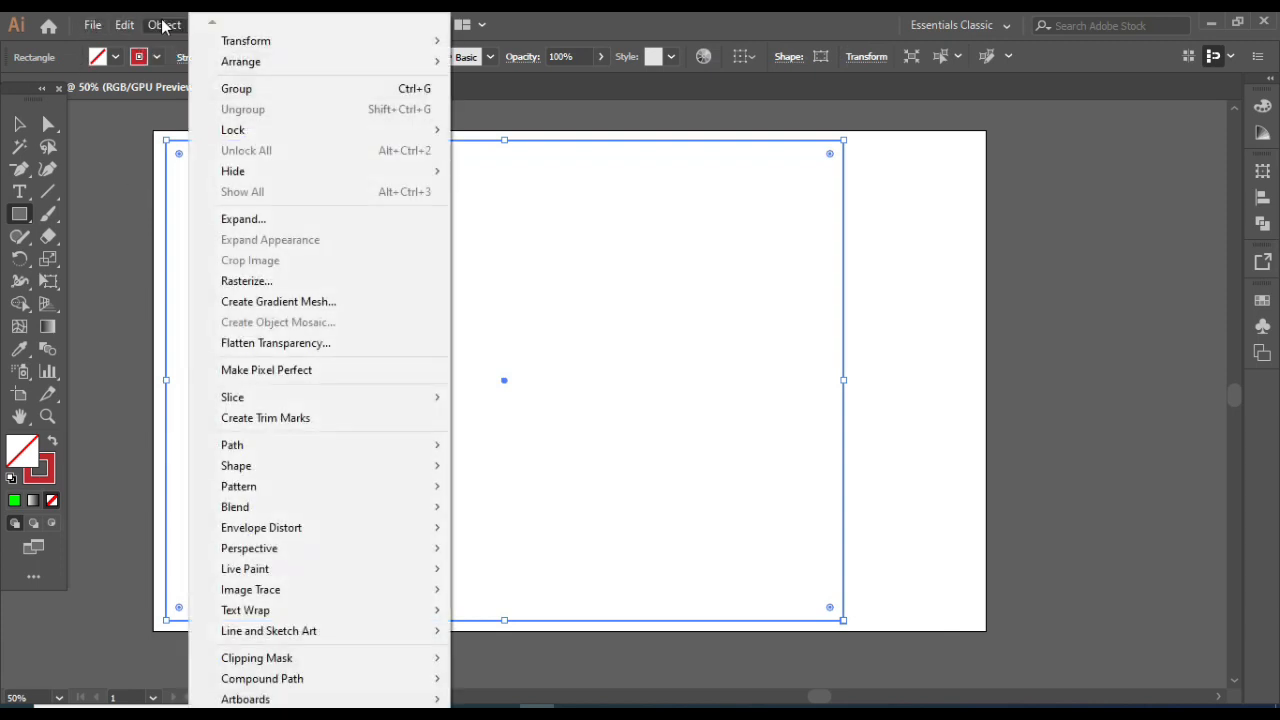
mouse_move(224, 452)
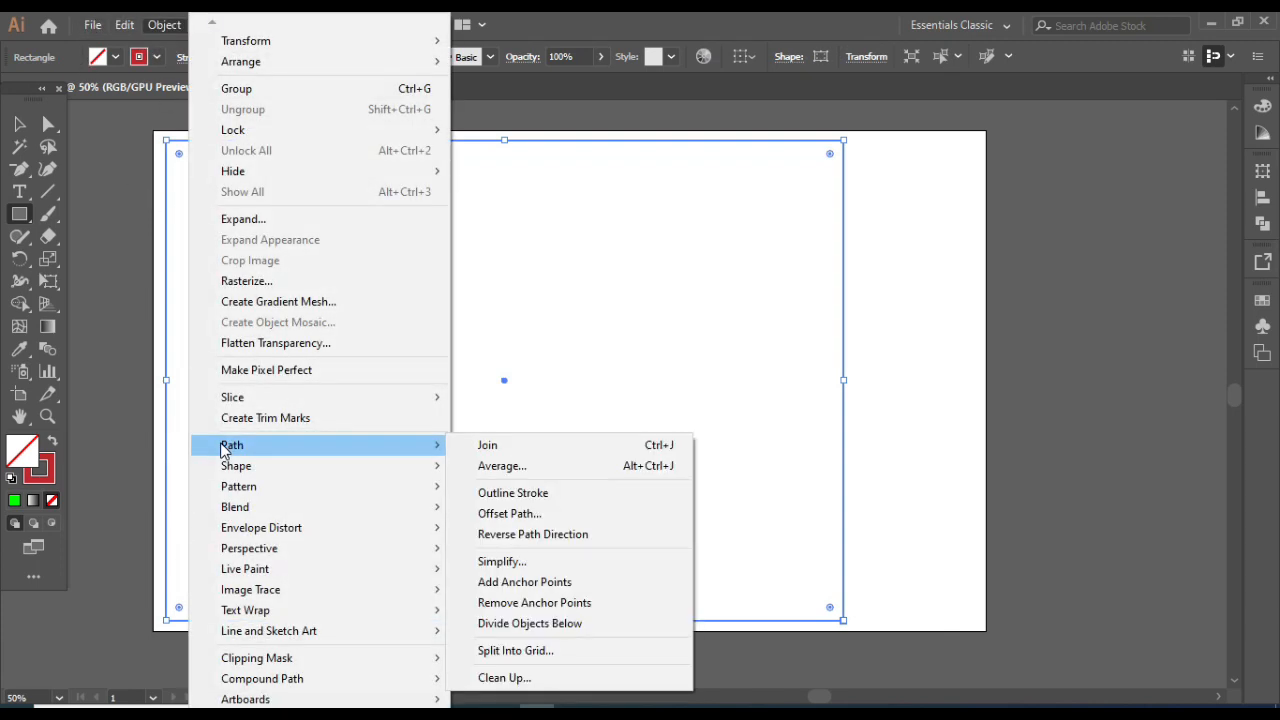
click(541, 660)
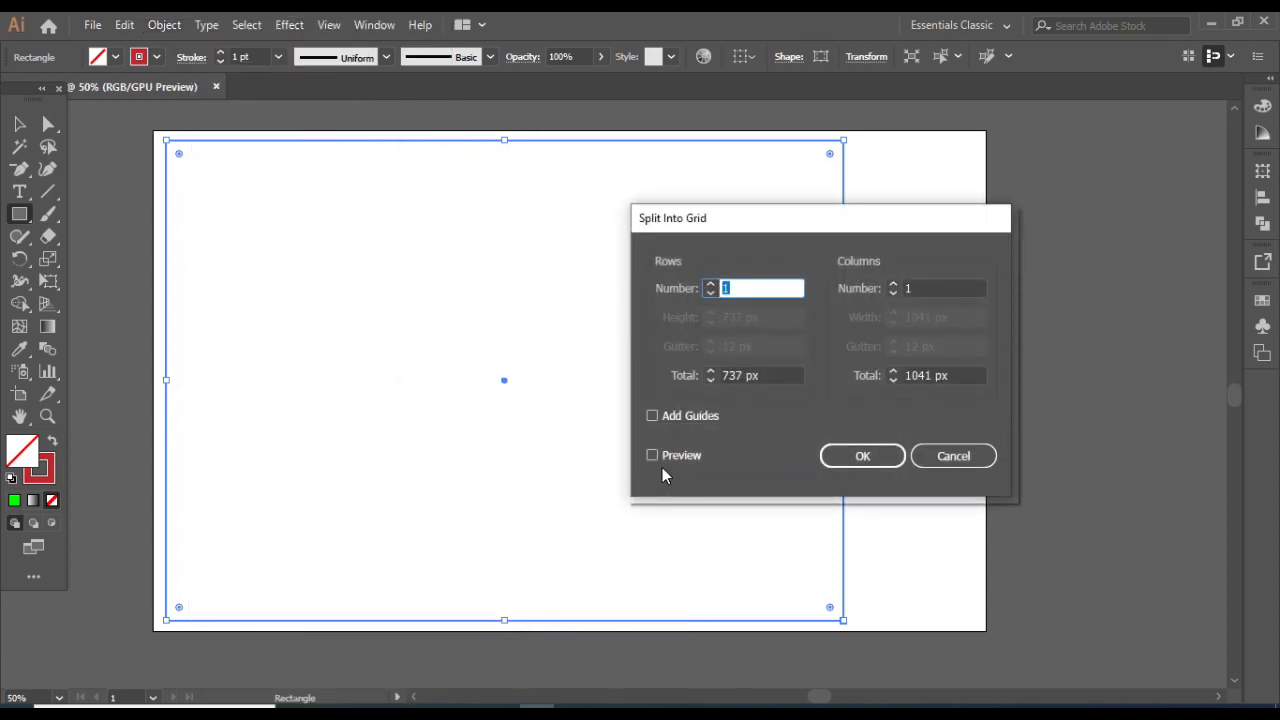
click(655, 456)
click(740, 288)
text(40)
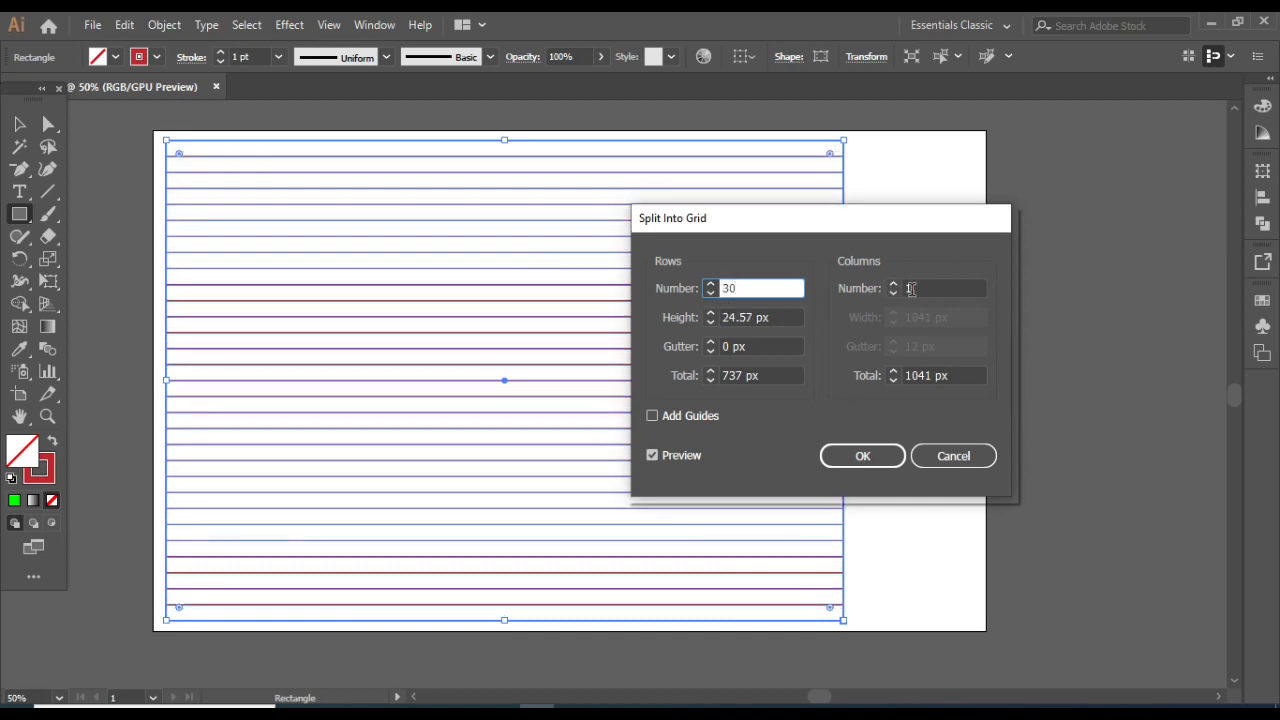
click(917, 289)
text(3)
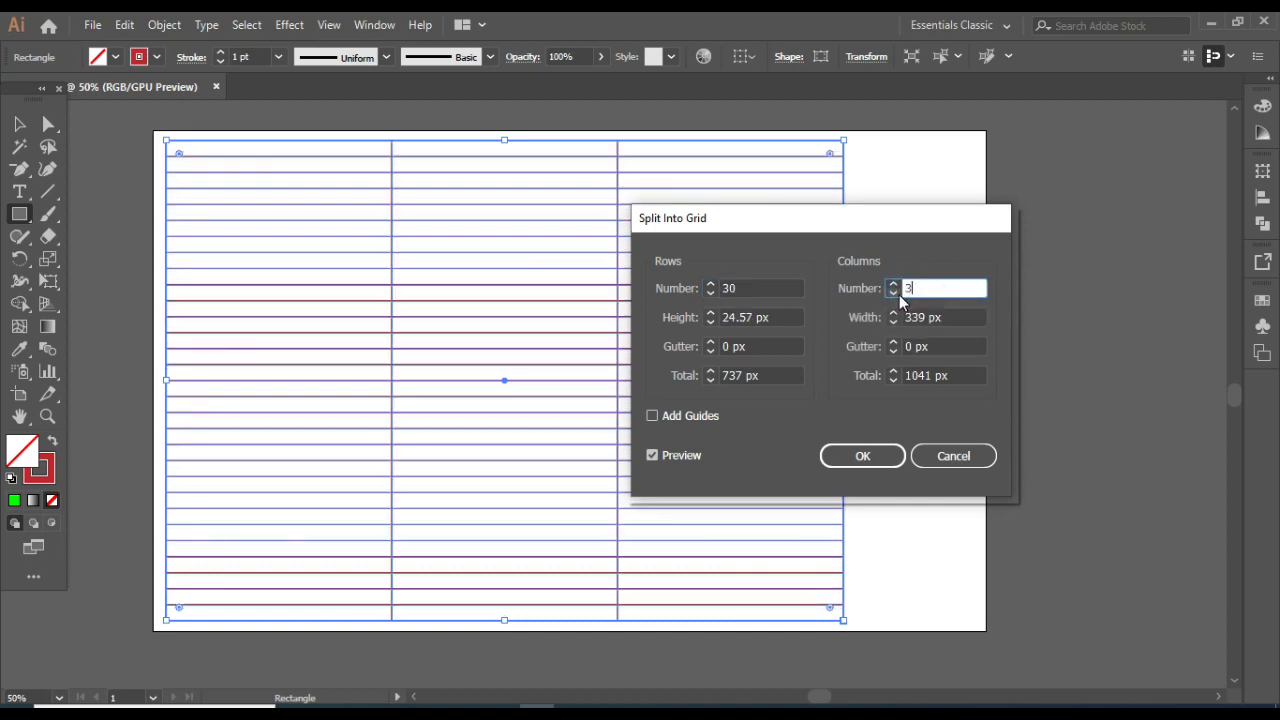
key(BackSpace)
text(40)
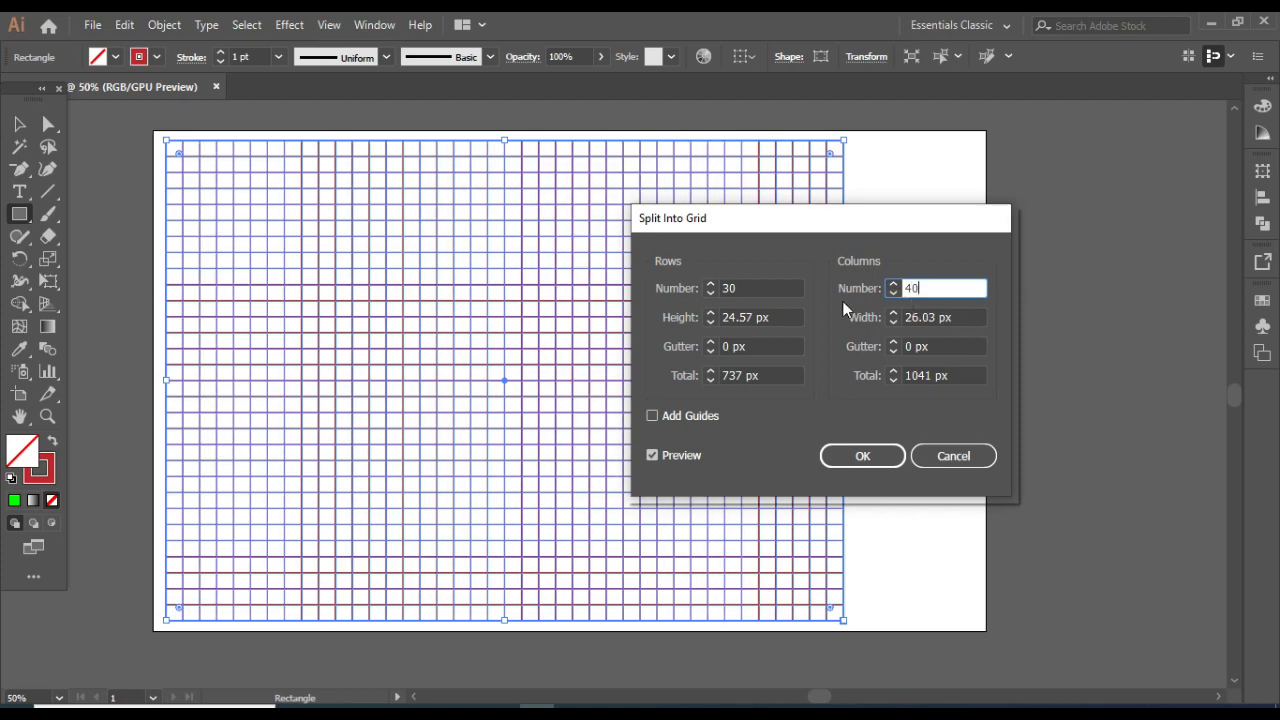
click(866, 456)
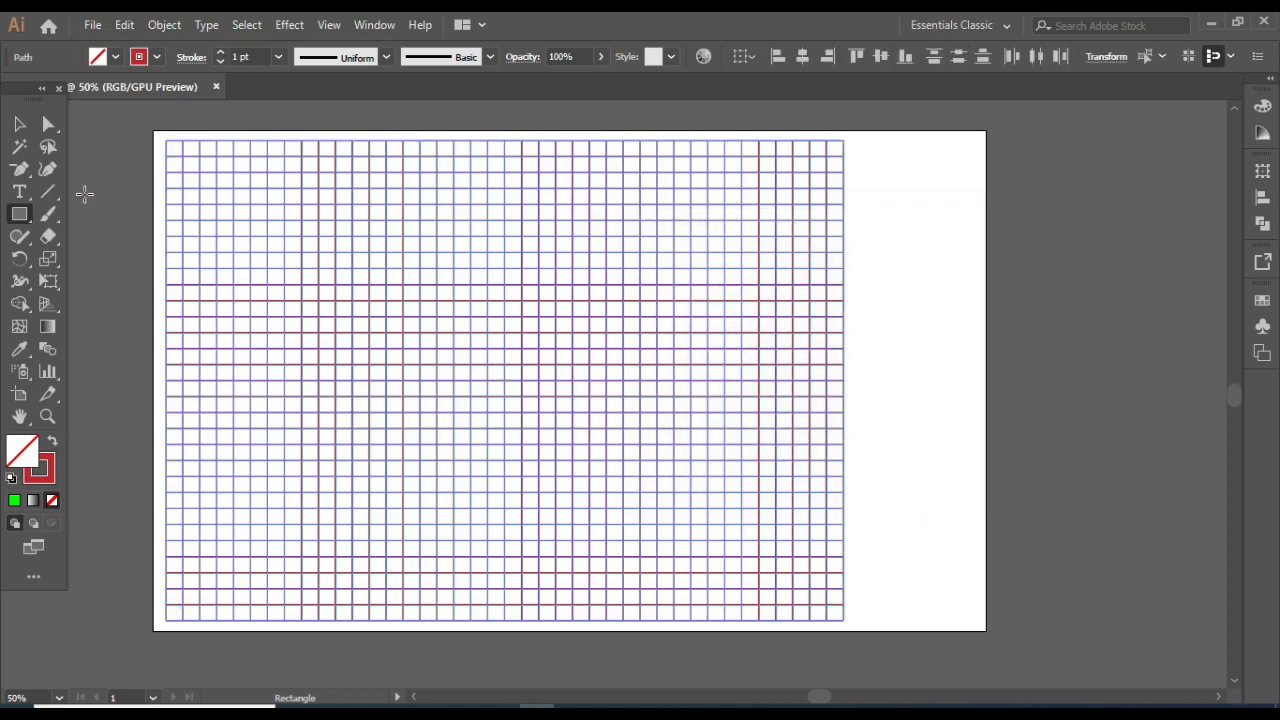
click(601, 57)
click(539, 81)
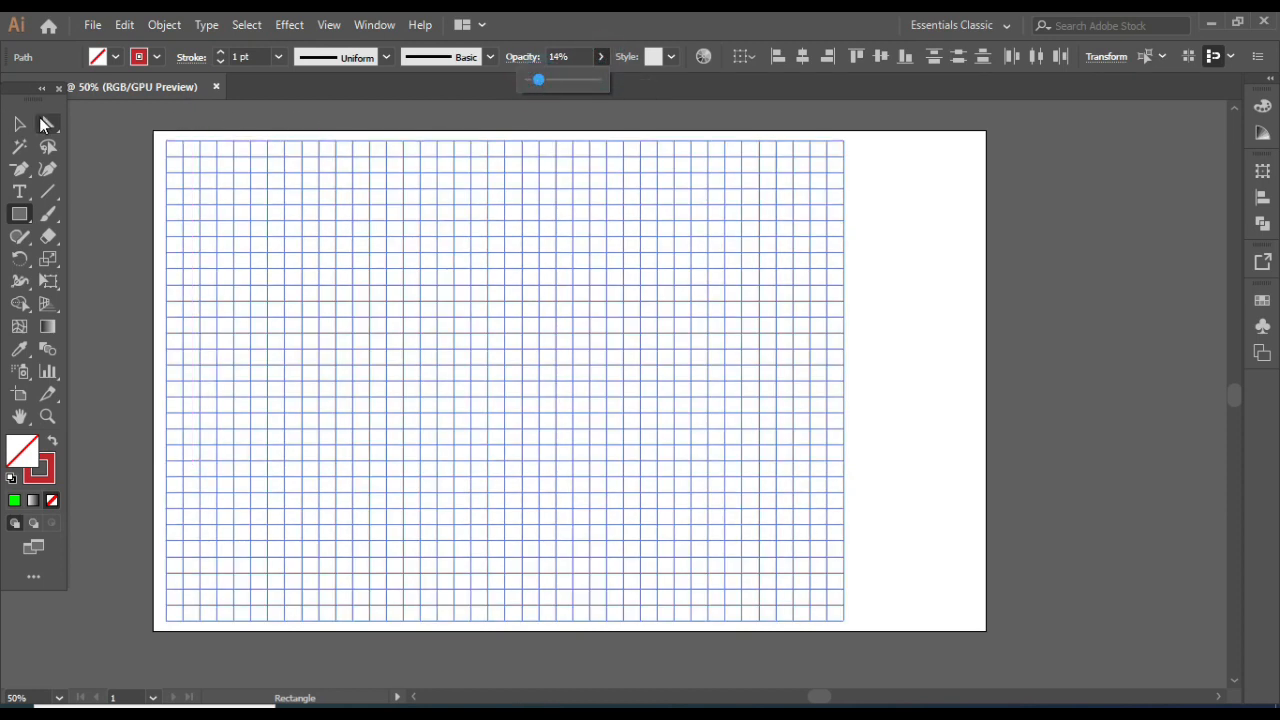
Group all the grid cells and move the group right to the middle of the artboard
click(19, 124)
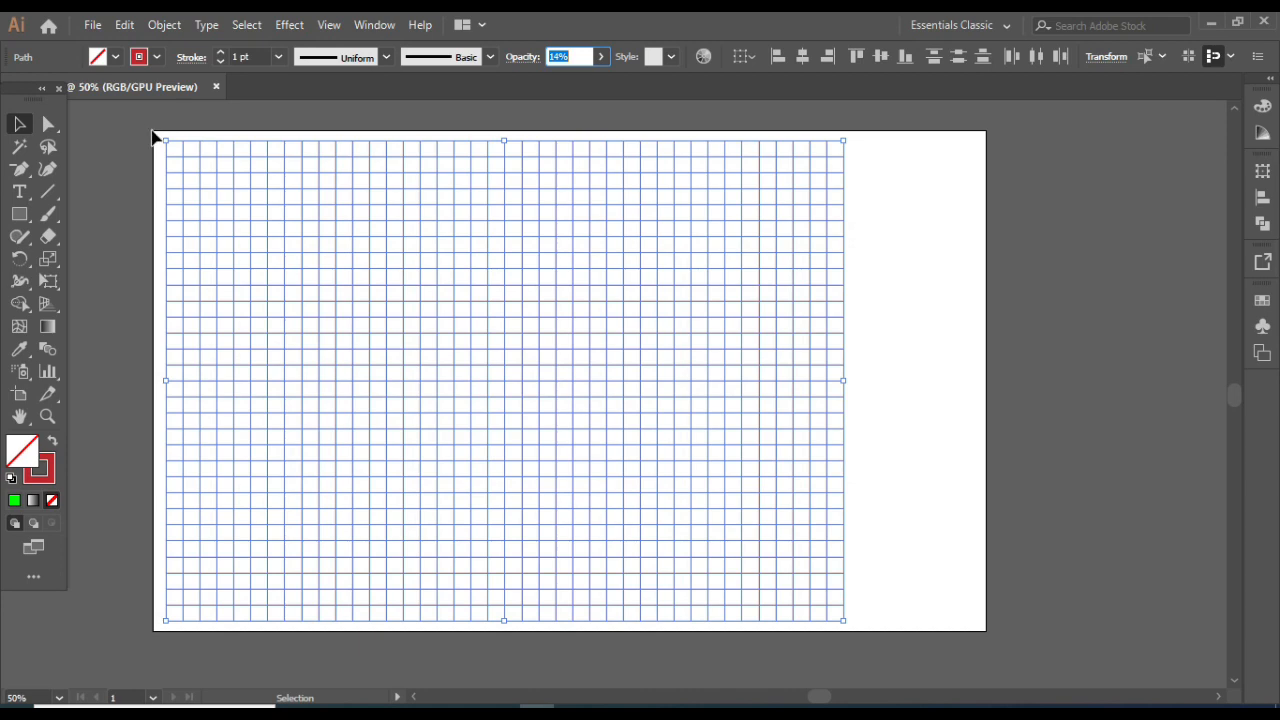
drag(152, 131, 847, 625)
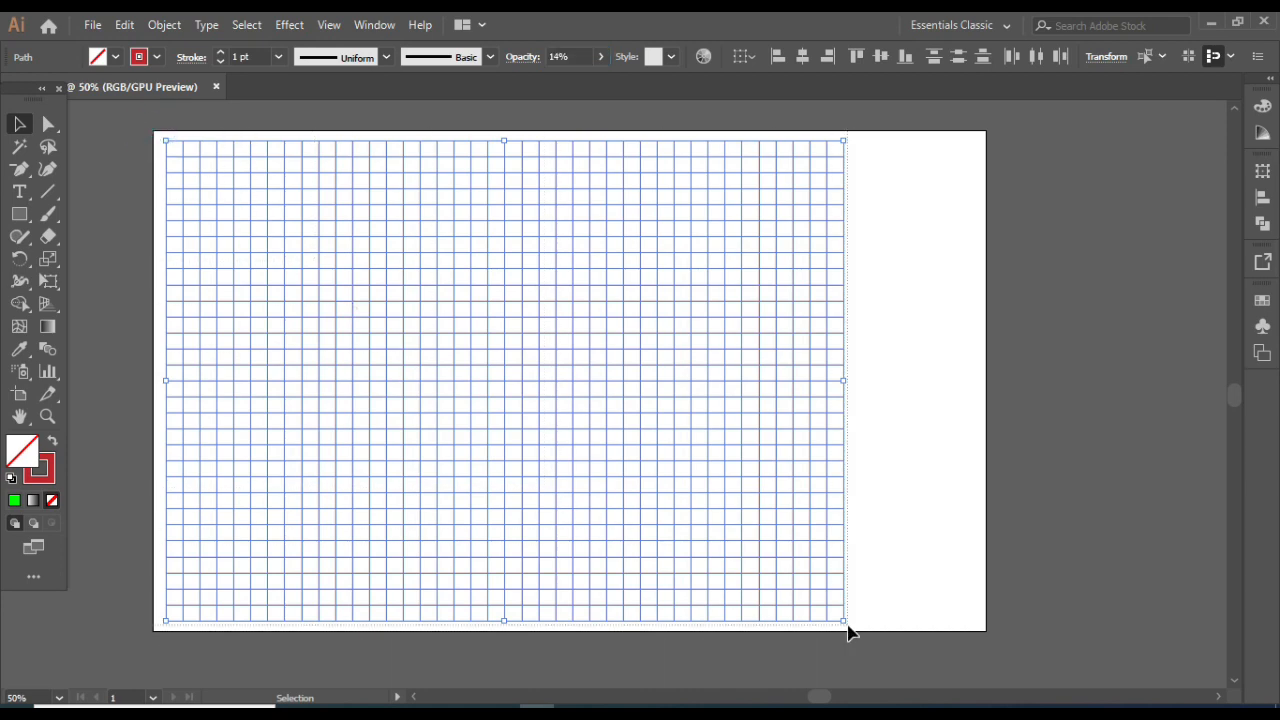
right_click(626, 491)
click(673, 234)
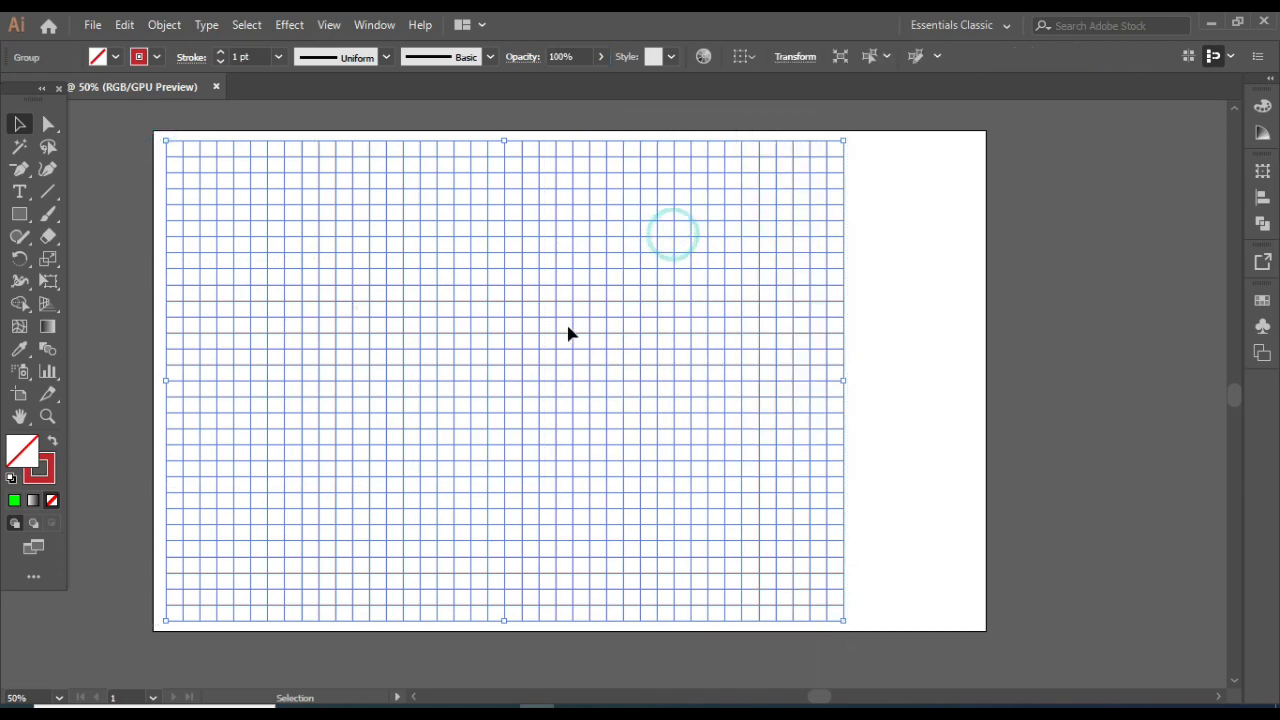
drag(567, 350, 634, 350)
click(938, 354)
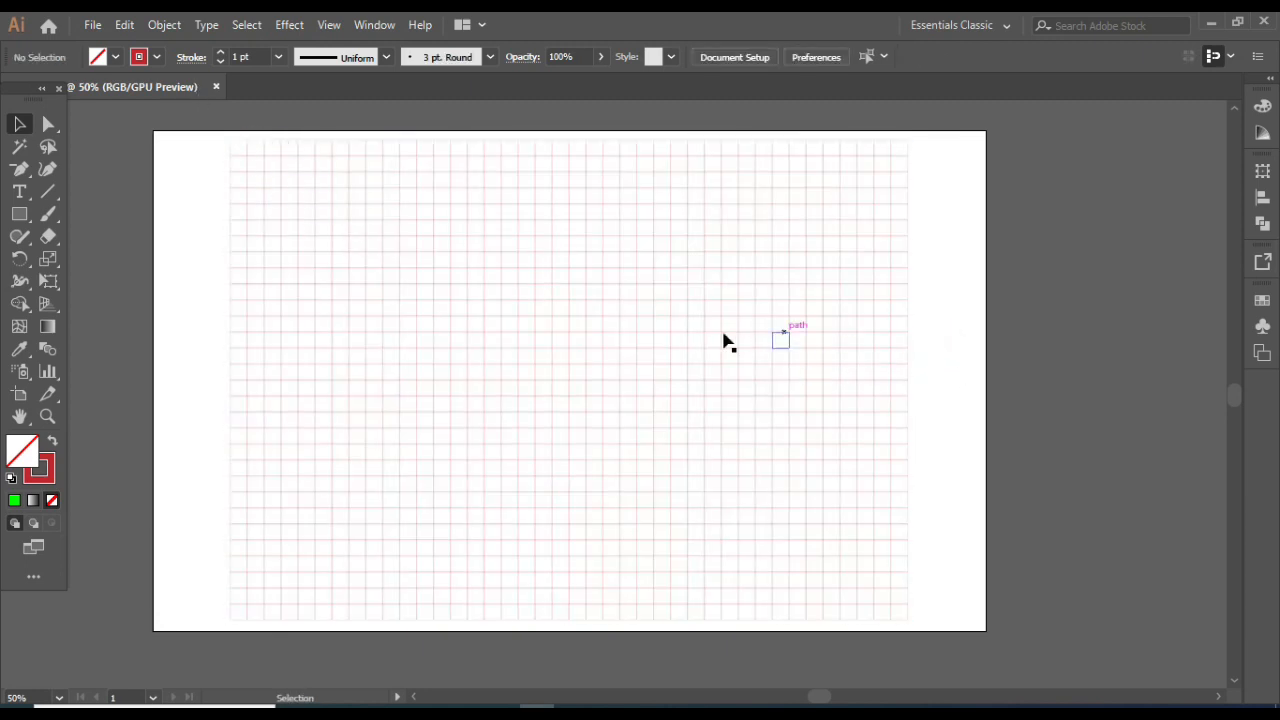
Set the stroke colour to black and draw a diagonal line sloping down to the left across about ten grid rows
scroll(613, 346, up, 1)
drag(637, 360, 697, 364)
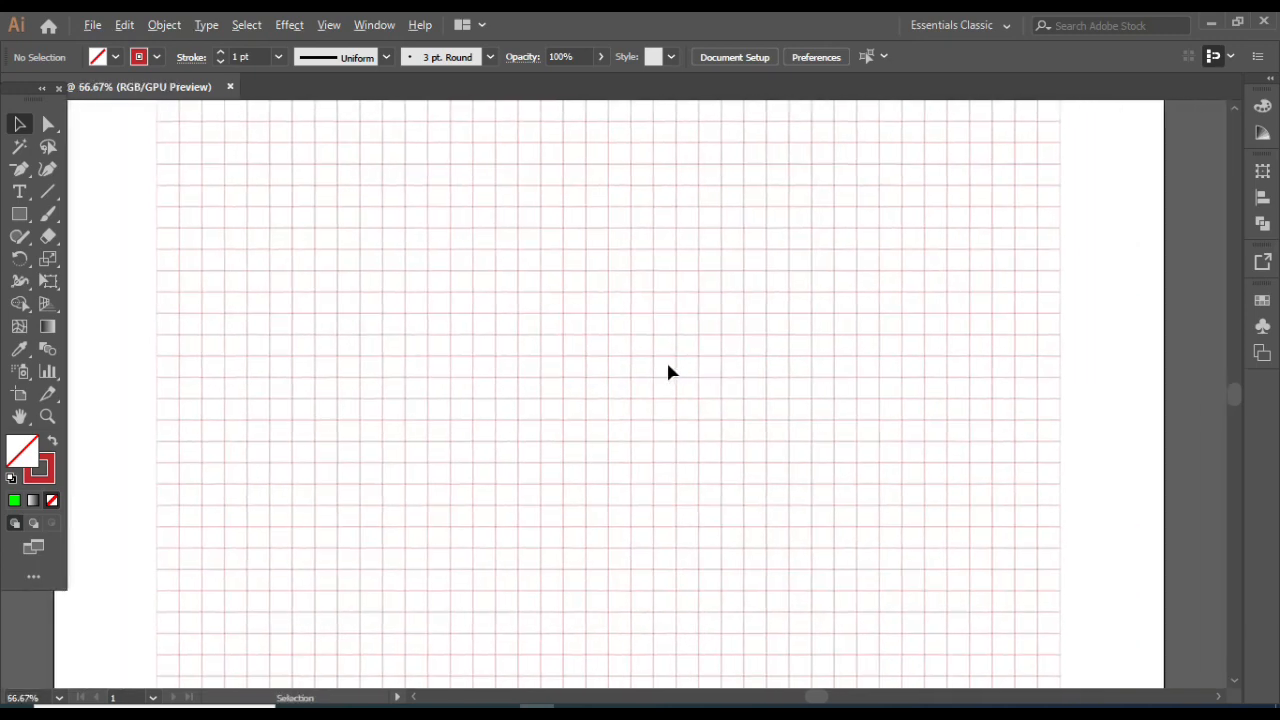
click(48, 192)
click(144, 187)
click(155, 57)
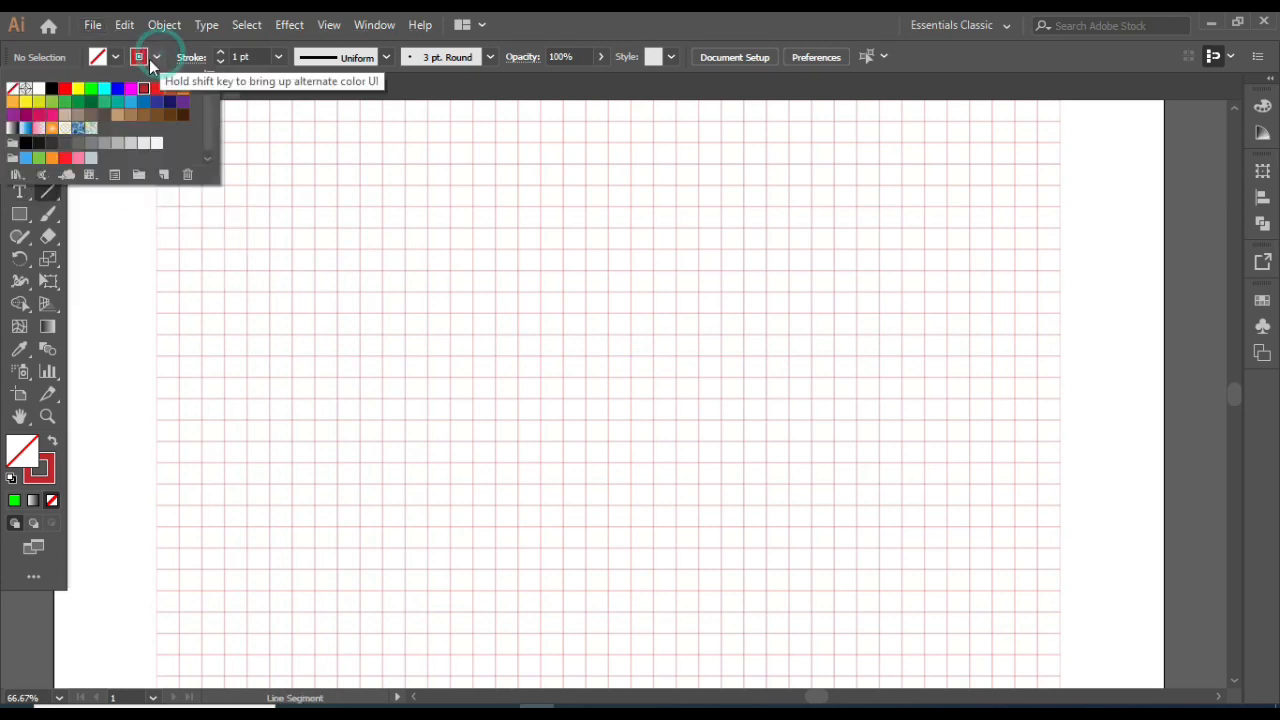
click(51, 88)
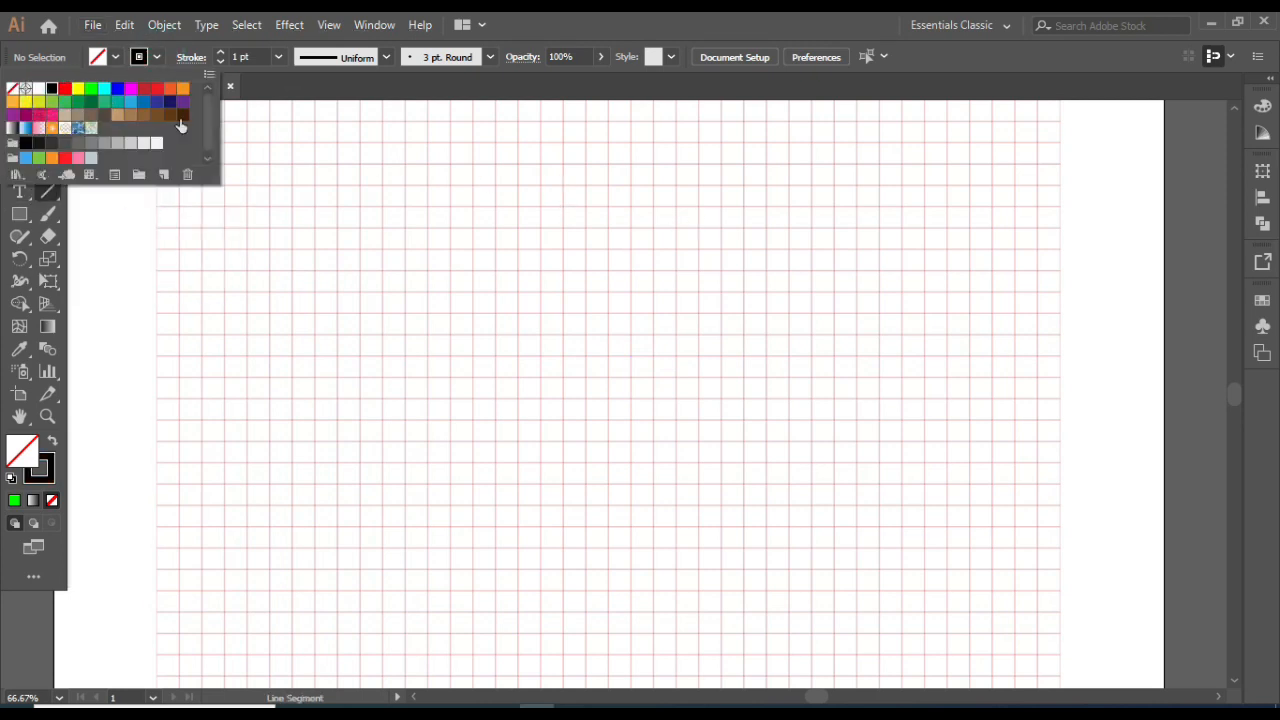
click(547, 194)
drag(562, 162, 439, 376)
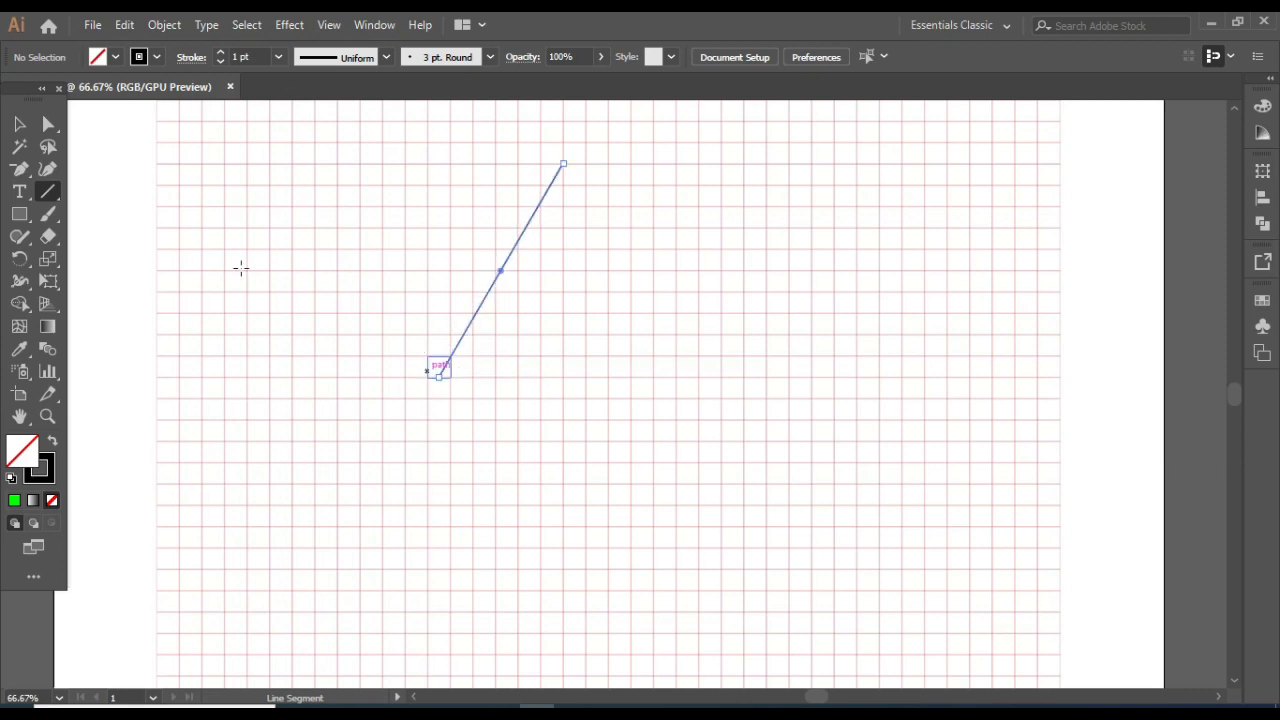
Duplicate the diagonal line parallel to itself, about one grid cell to the right
click(19, 124)
click(110, 142)
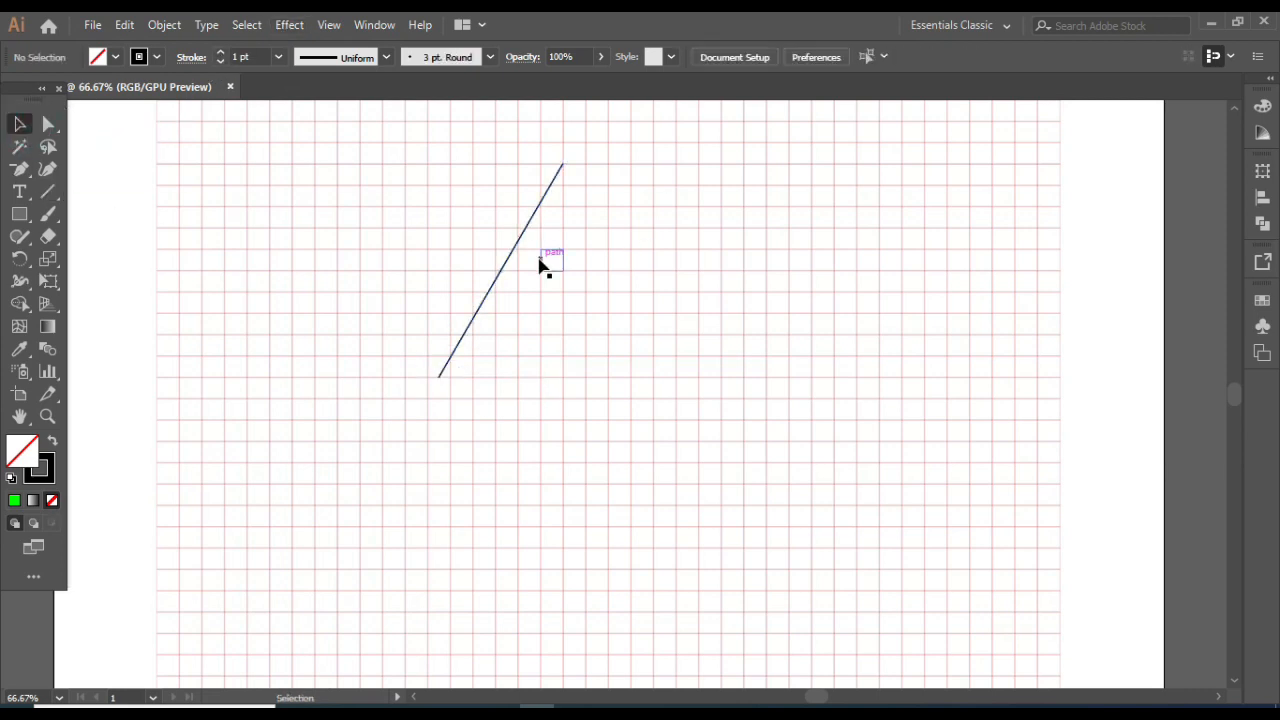
drag(510, 262, 540, 262)
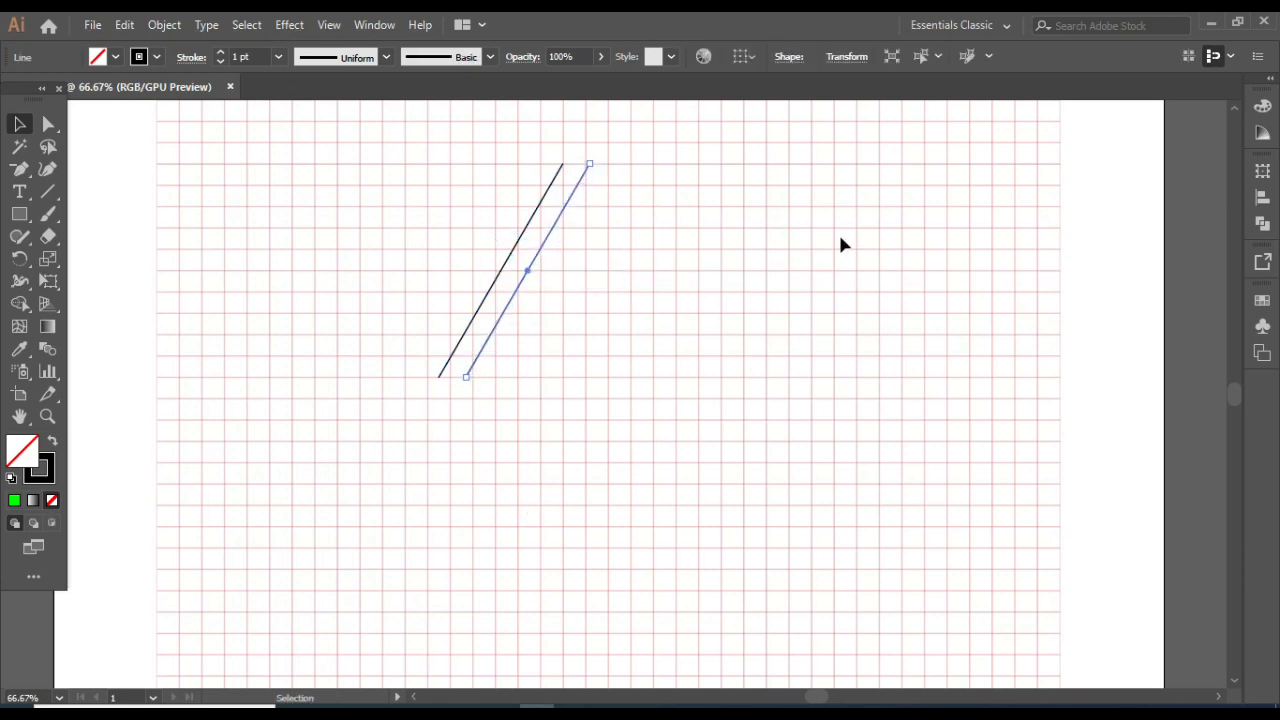
click(840, 245)
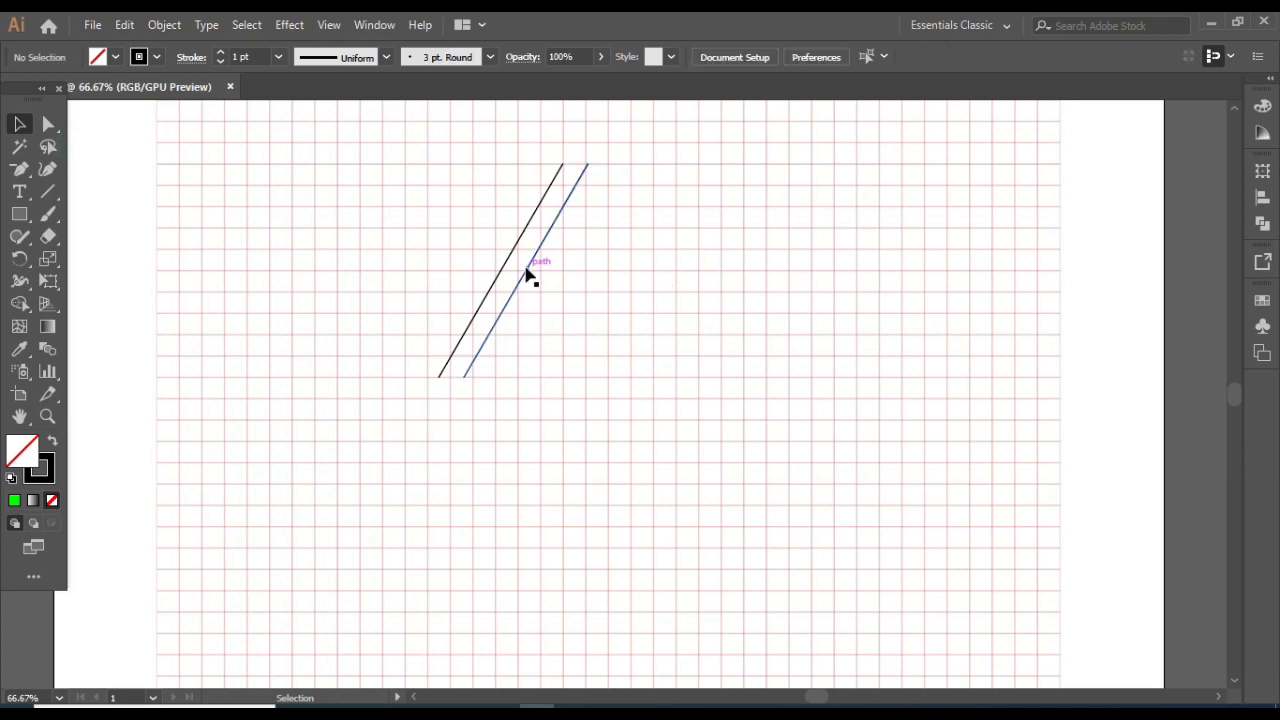
Draw a horizontal line about ten cells long across the diagonals' lower part and duplicate it one cell below
click(47, 191)
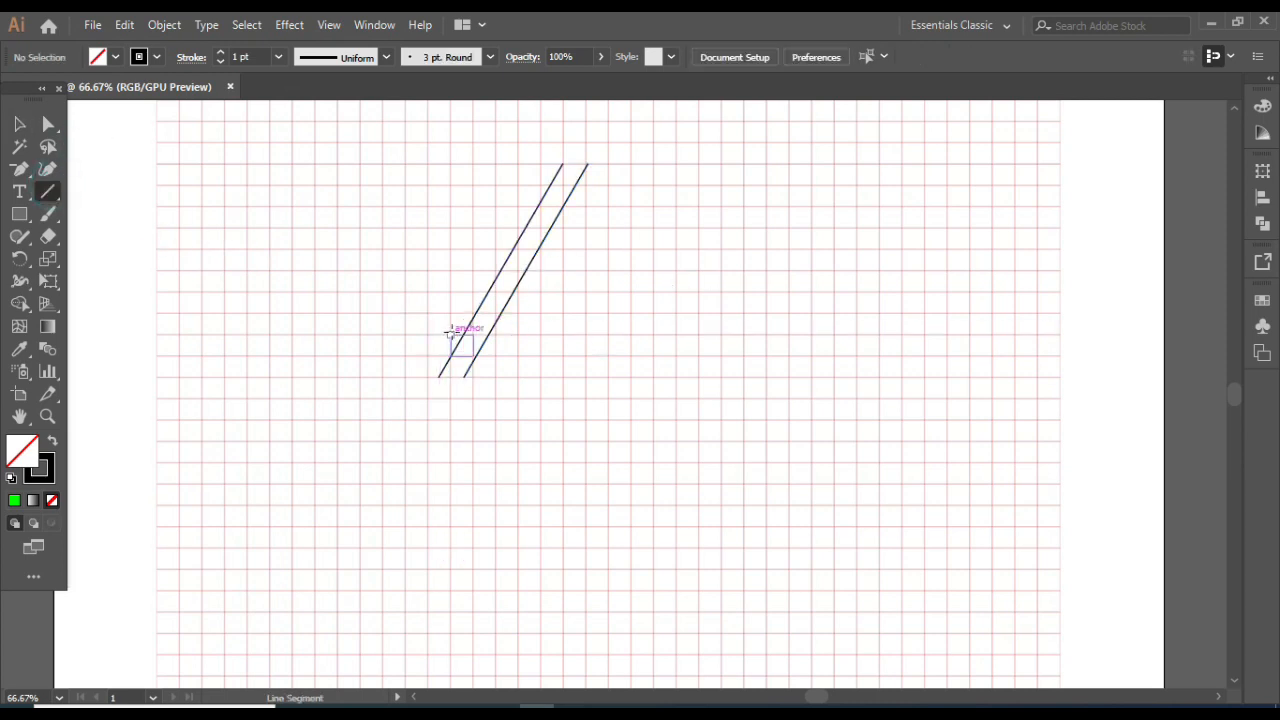
drag(449, 334, 677, 334)
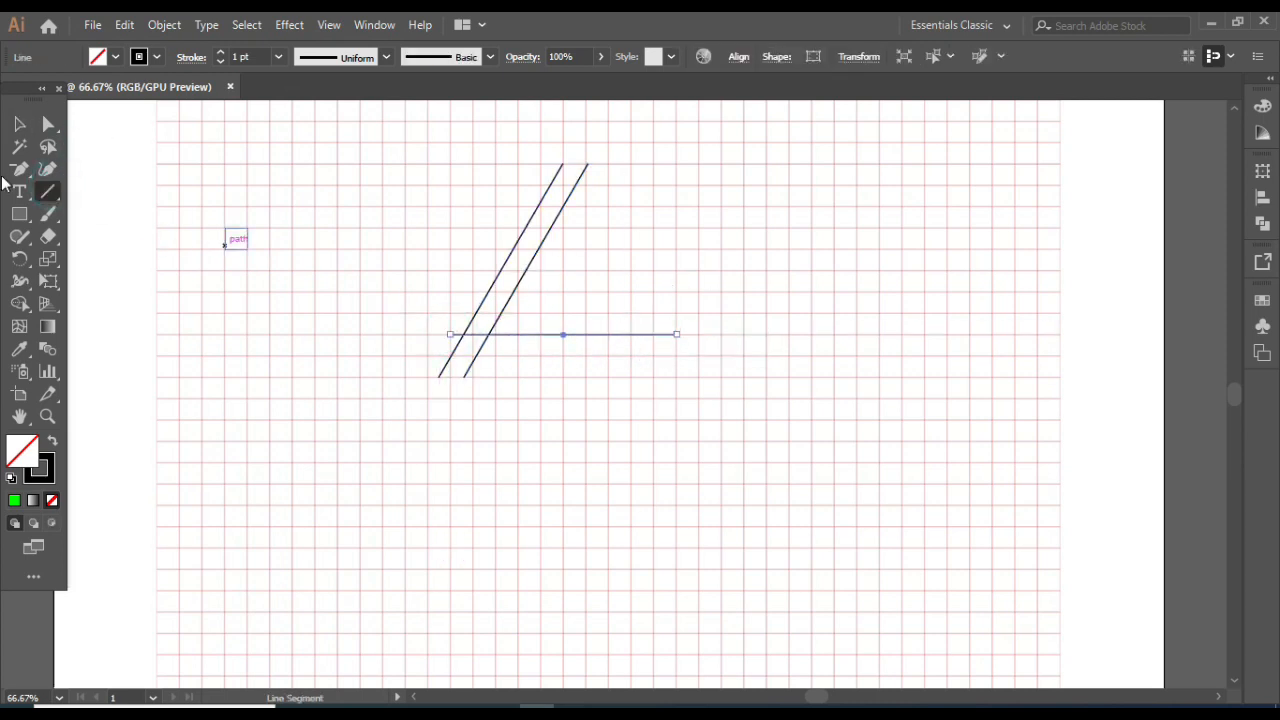
click(19, 124)
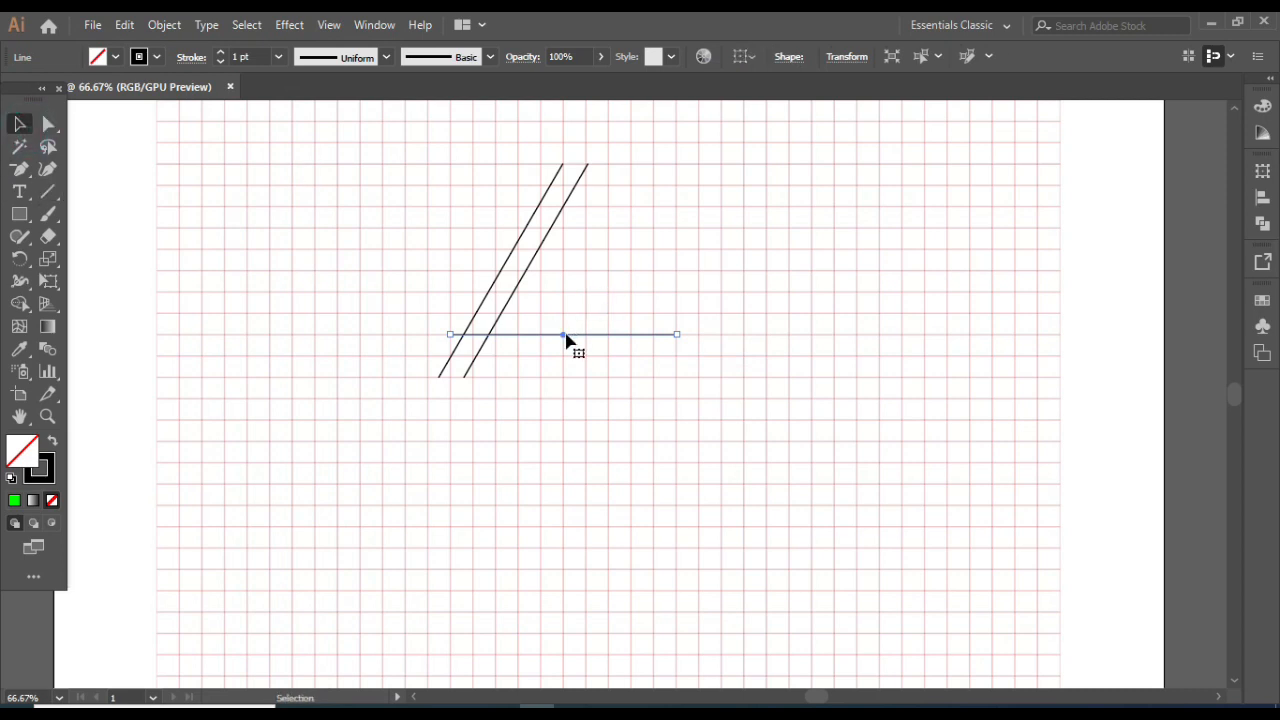
drag(566, 341, 560, 362)
Draw two parallel vertical lines about eight cells long, one cell apart, crossing both horizontal lines
key(backslash)
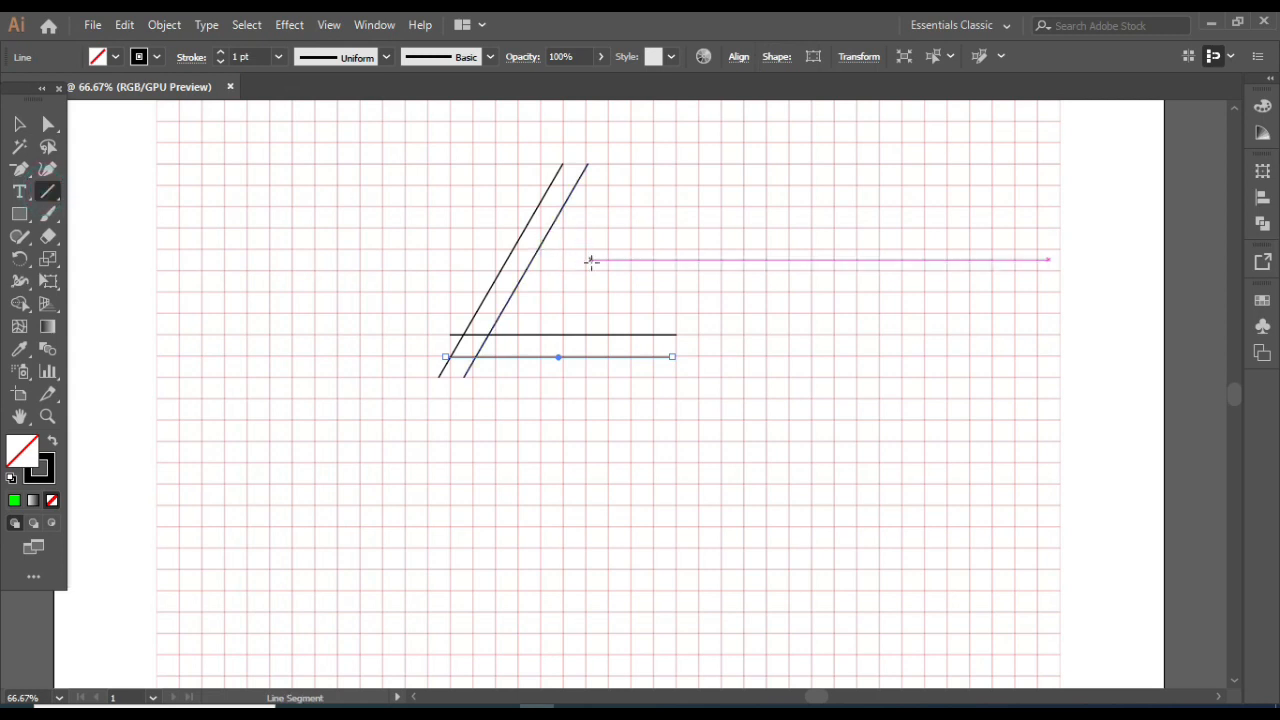
drag(586, 269, 586, 440)
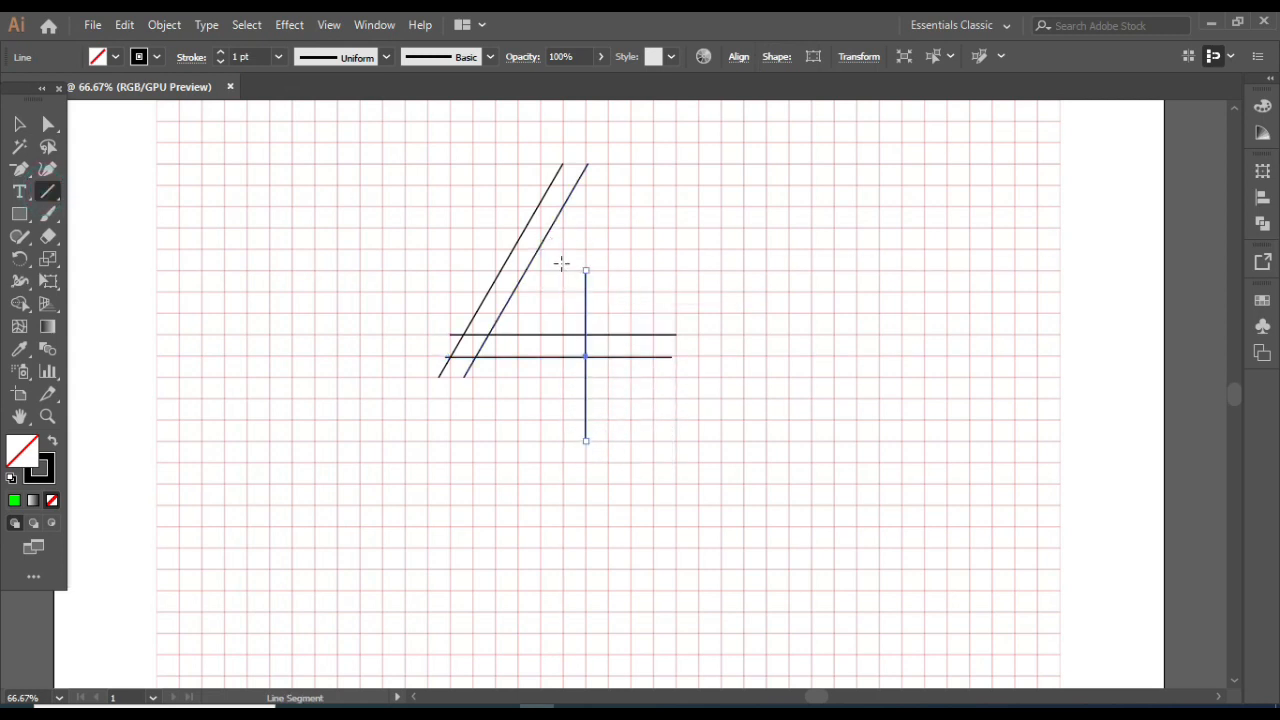
drag(561, 269, 563, 440)
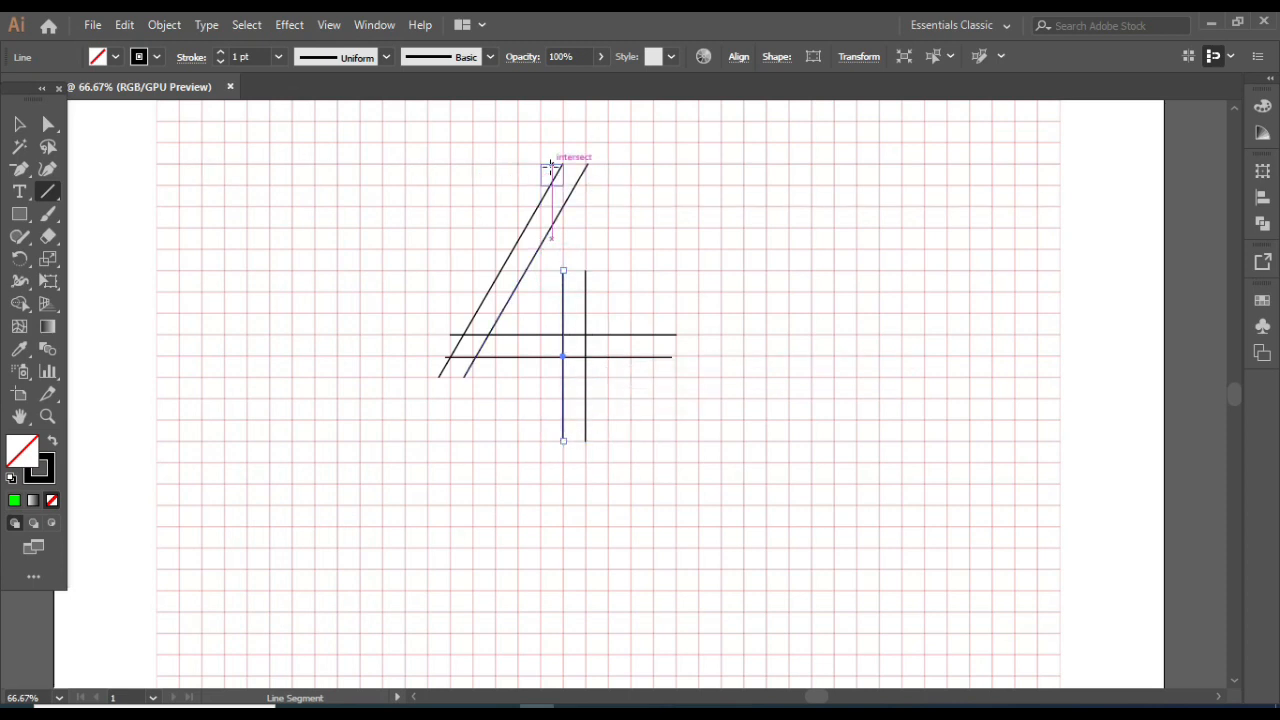
Draw short closing lines across the diagonals' upper ends and the verticals' lower ends, plus a slanted line across the verticals' upper part
drag(549, 165, 605, 165)
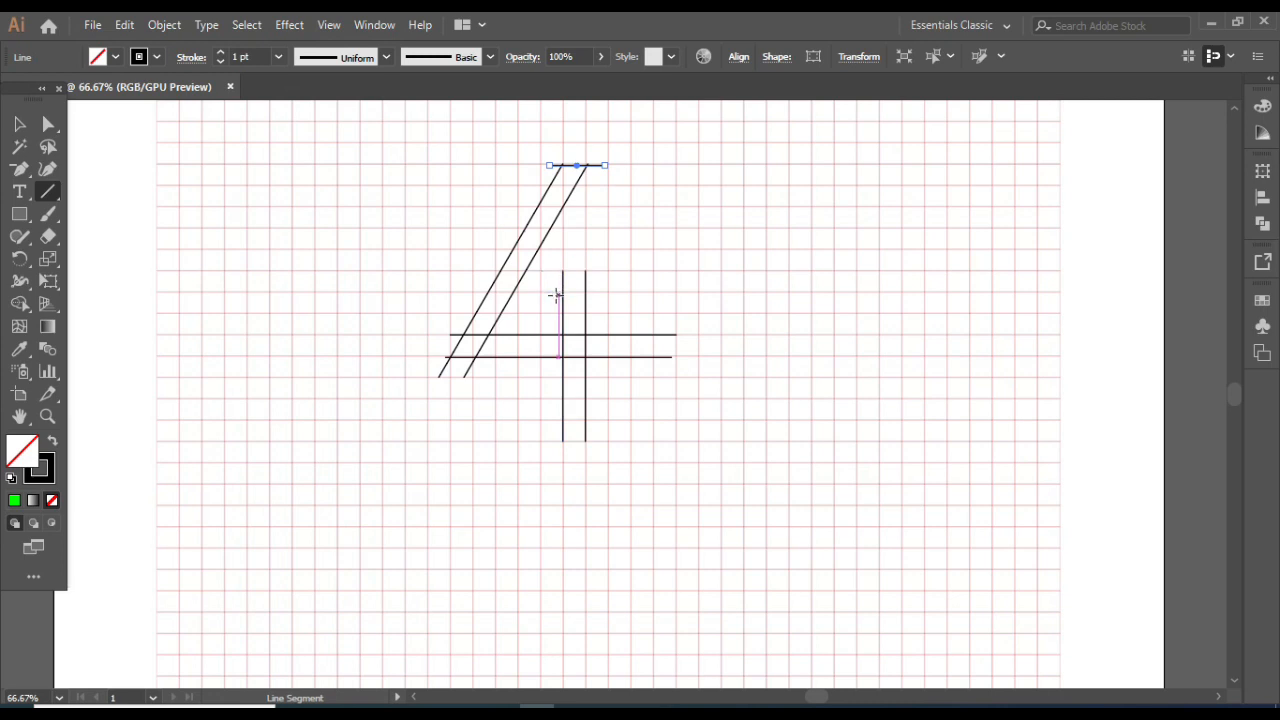
drag(553, 297, 597, 260)
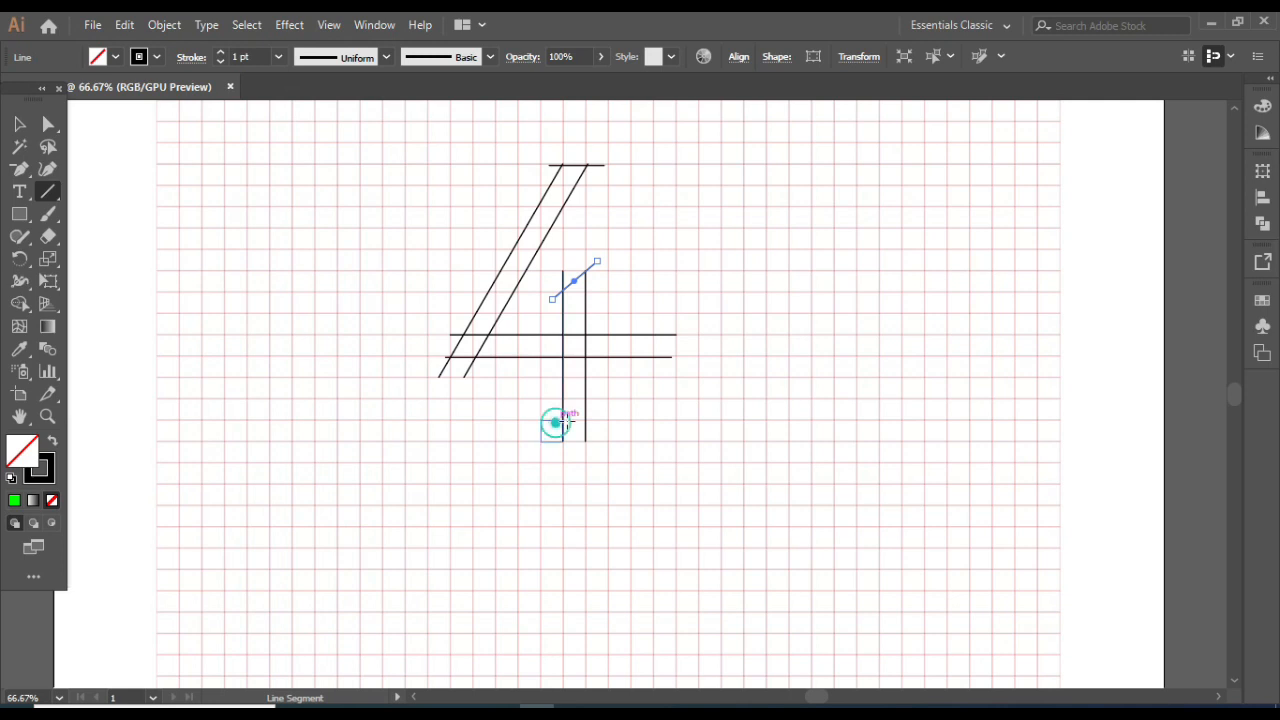
drag(556, 421, 590, 419)
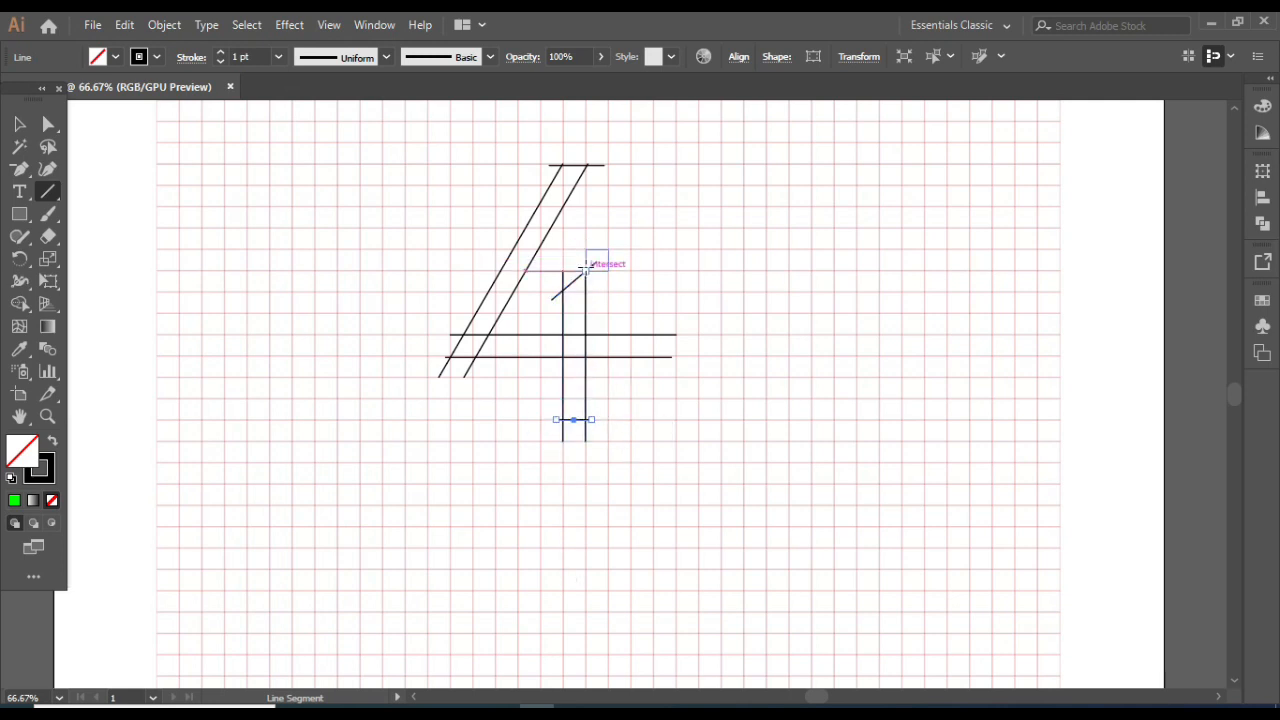
key(ctrl+z)
Draw two parallel horizontal lines about eight cells long above the verticals, with a short vertical line closing their left ends
drag(562, 249, 744, 249)
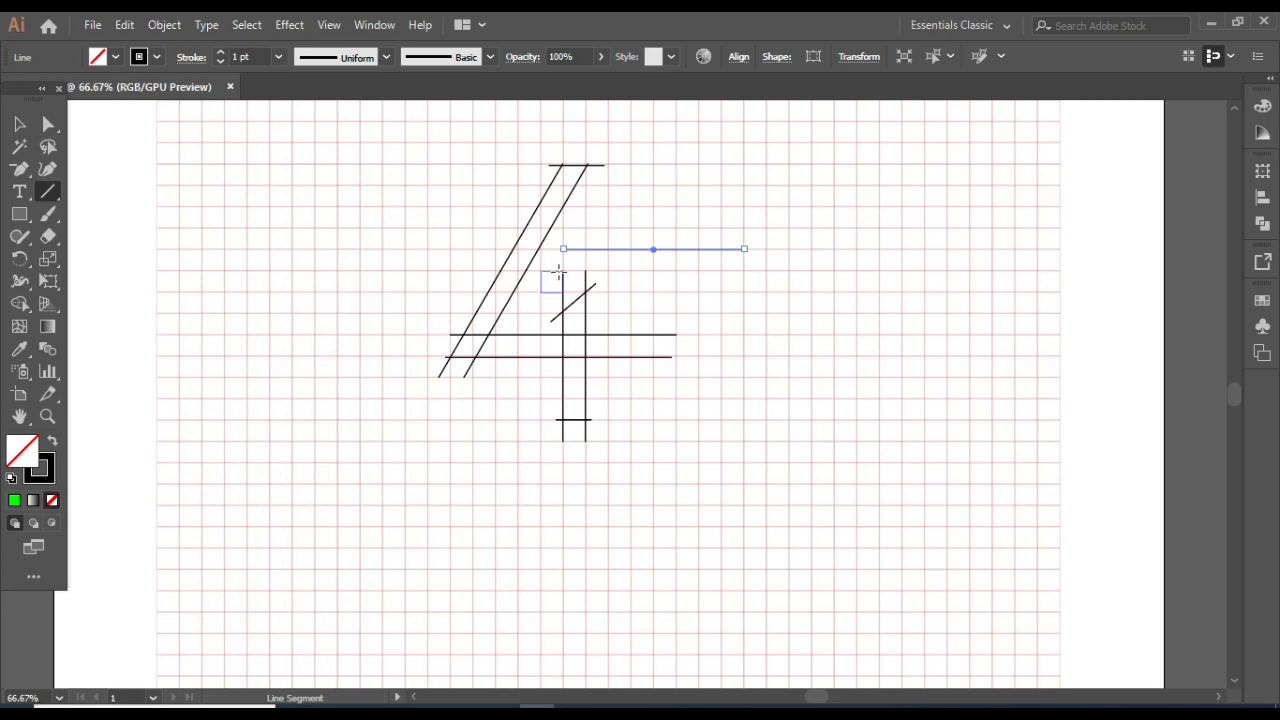
drag(559, 271, 744, 270)
drag(561, 237, 563, 280)
drag(744, 249, 744, 249)
Draw two parallel slanted lines from the right end of the upper horizontal pair down-left to the lower horizontal line
mouse_move(744, 249)
mouse_down()
mouse_move(663, 320)
mouse_move(654, 355)
mouse_up()
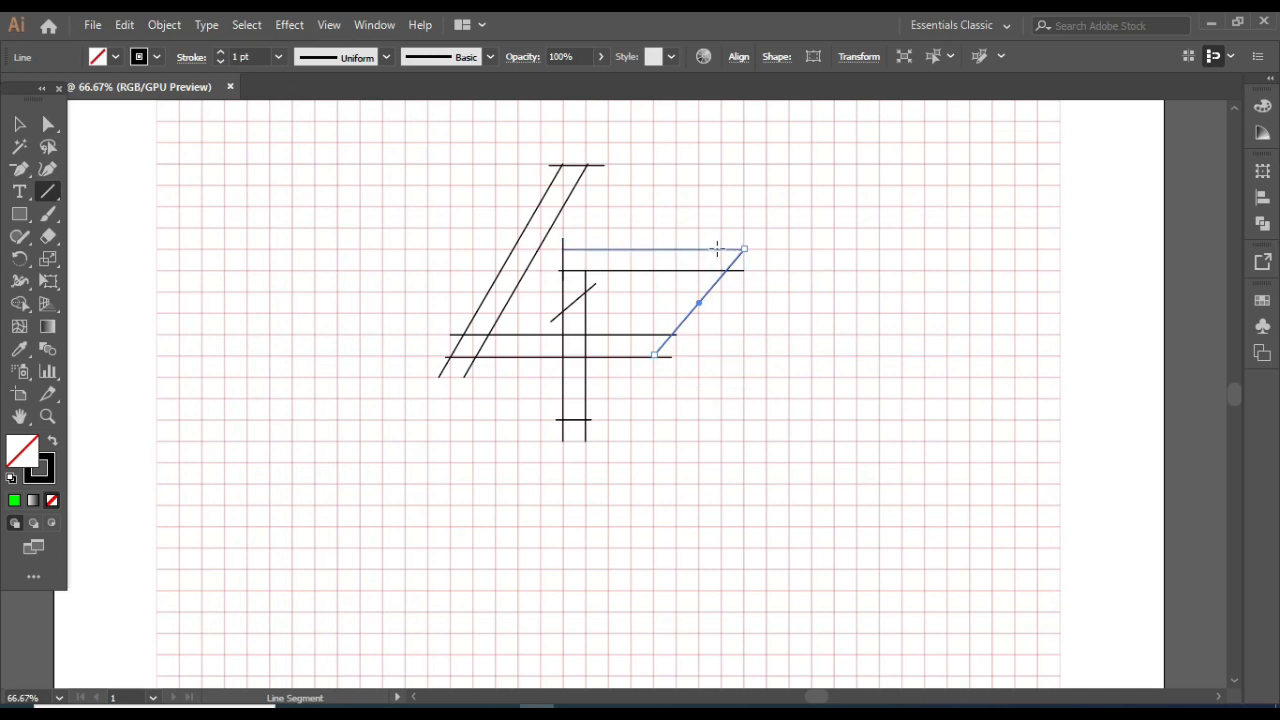
drag(717, 249, 629, 355)
click(19, 124)
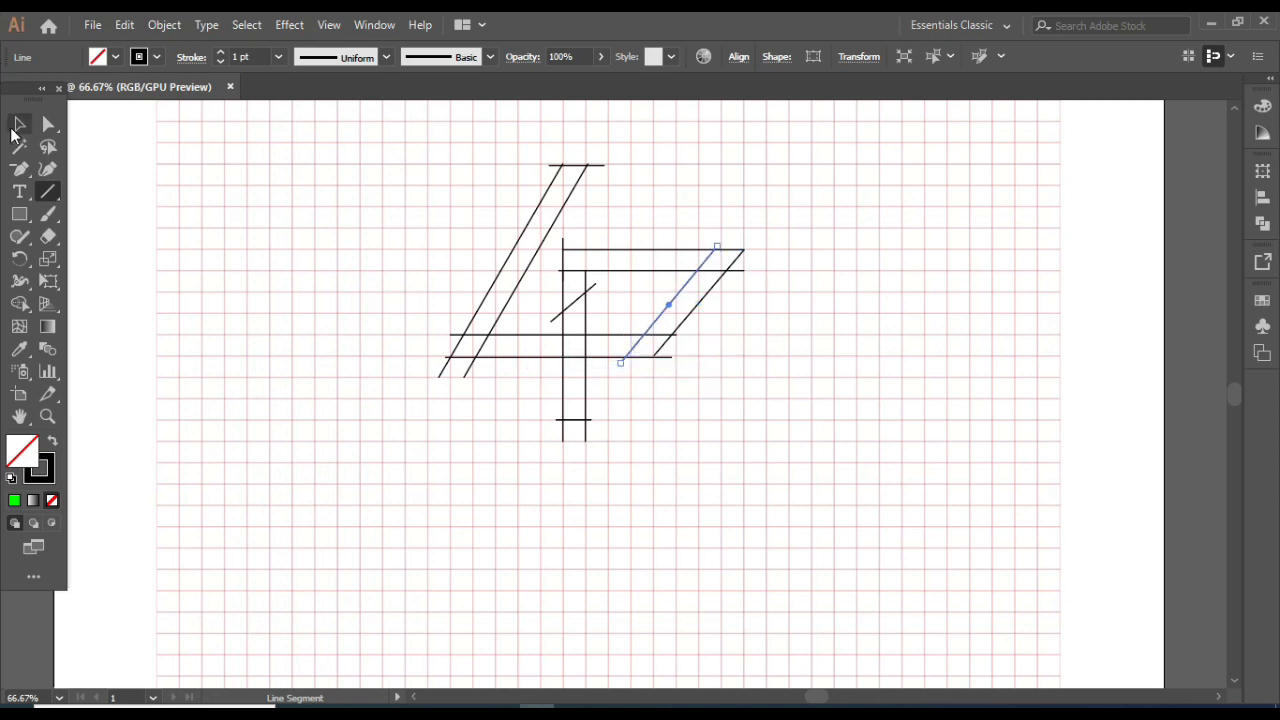
Draw a circle about seven grid cells wide below the right-hand slanted lines, overlapping their lower ends
click(92, 215)
drag(22, 228, 71, 254)
drag(665, 400, 699, 473)
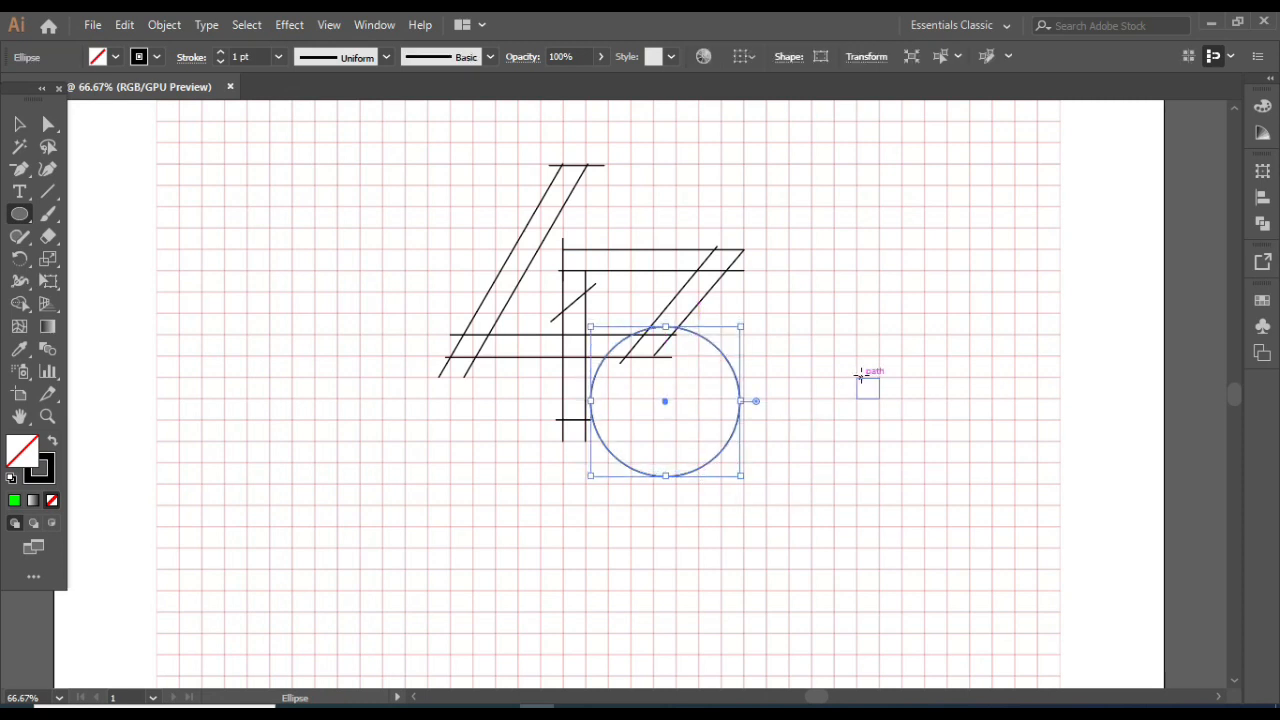
Enlarge the circle slightly to about seven grid cells wide and nudge it left until it meets the 4's right vertical line
click(19, 123)
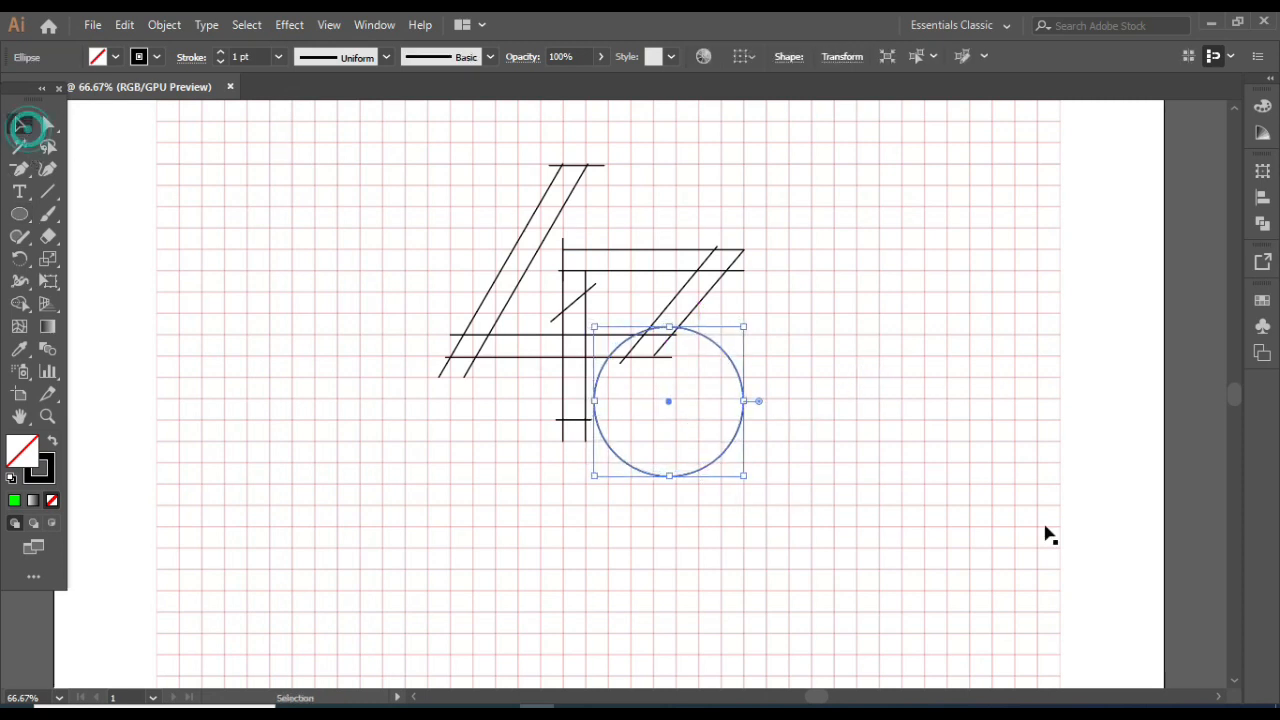
click(1190, 520)
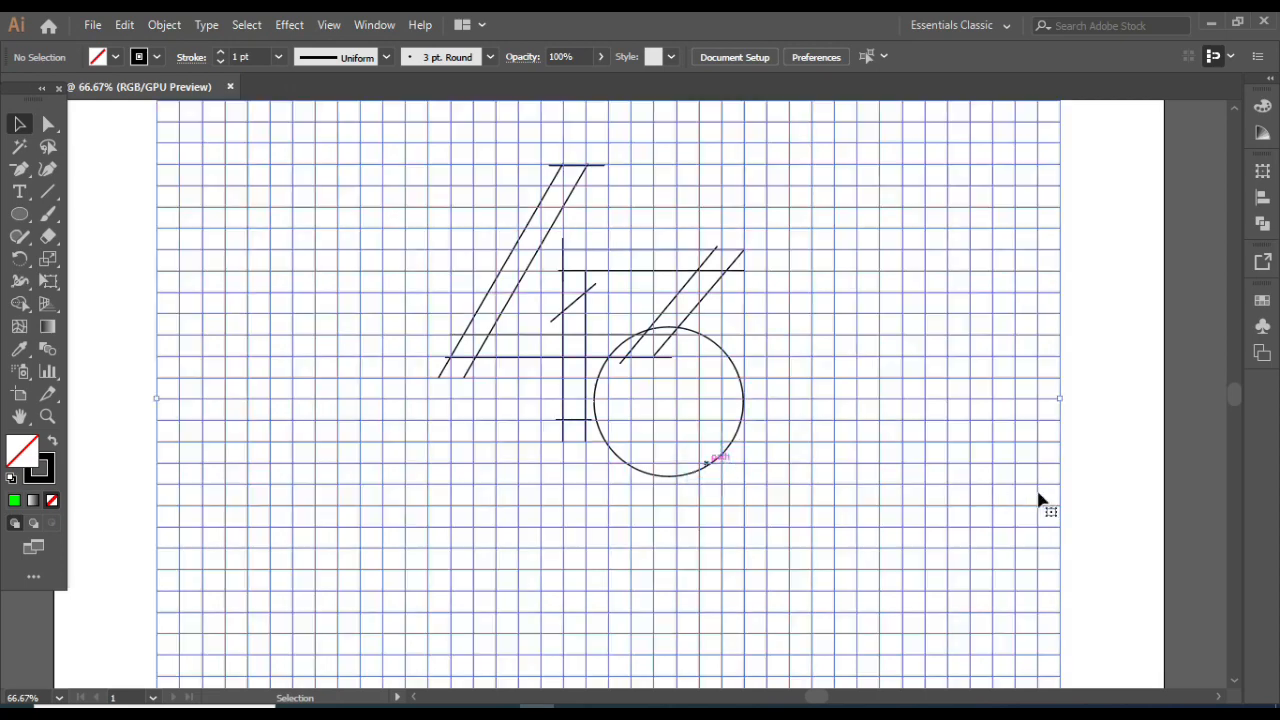
click(1116, 490)
click(729, 451)
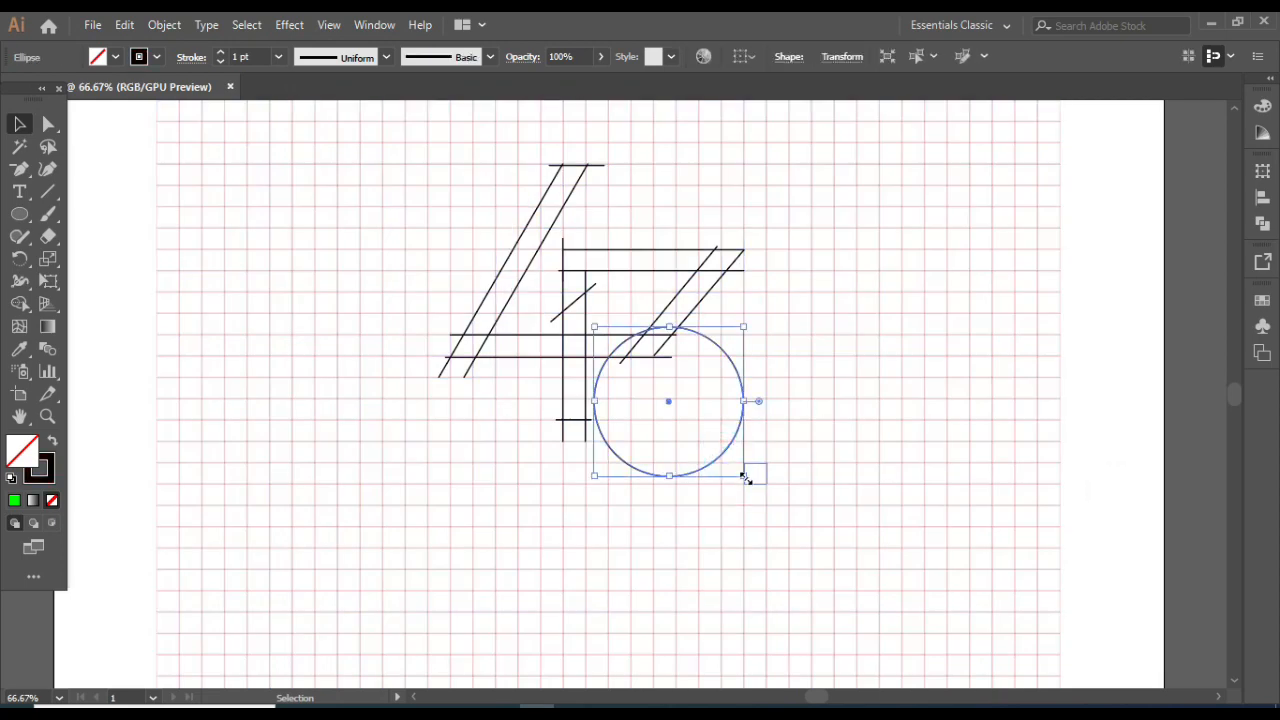
drag(744, 477, 753, 484)
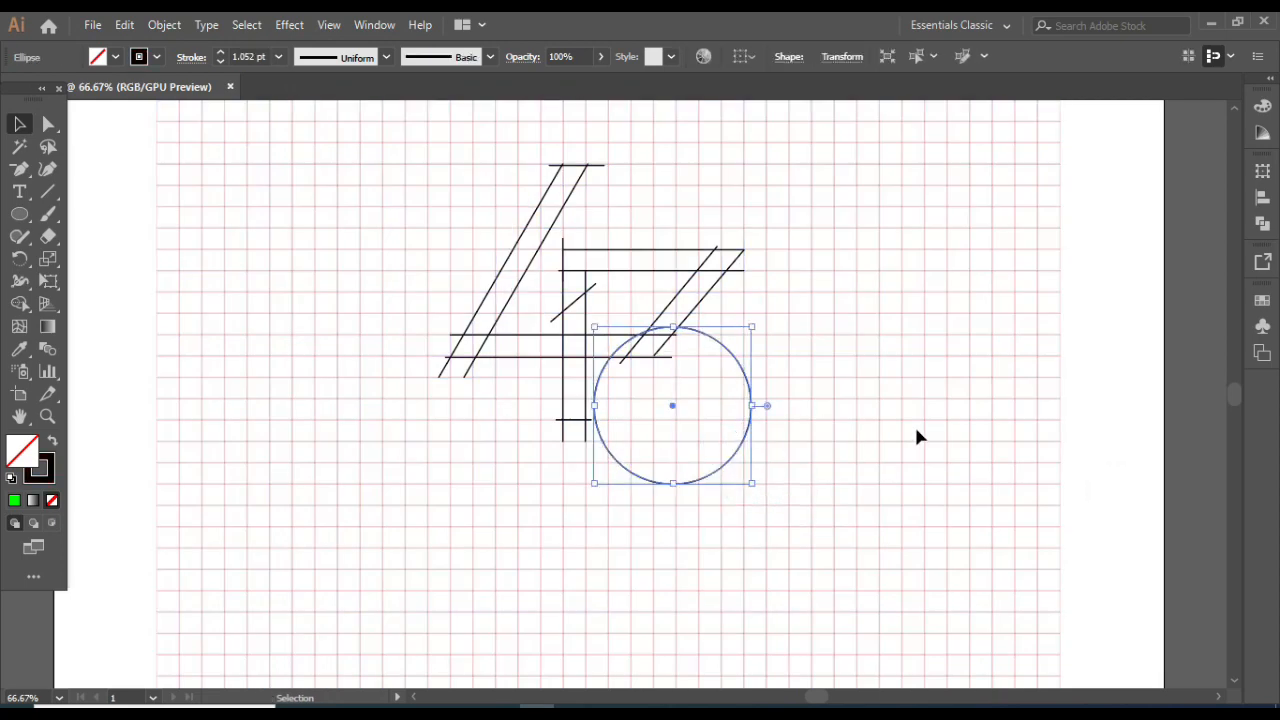
key(Left)
key(Left)
key(Left)
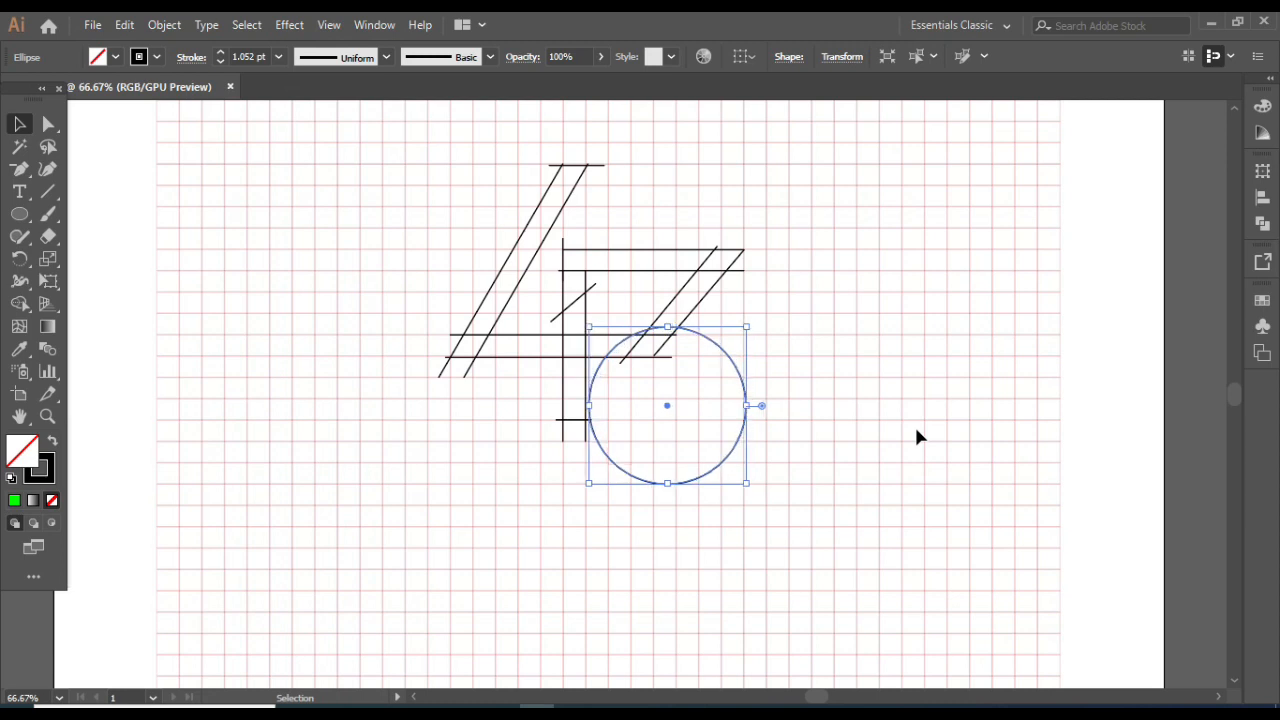
key(Left)
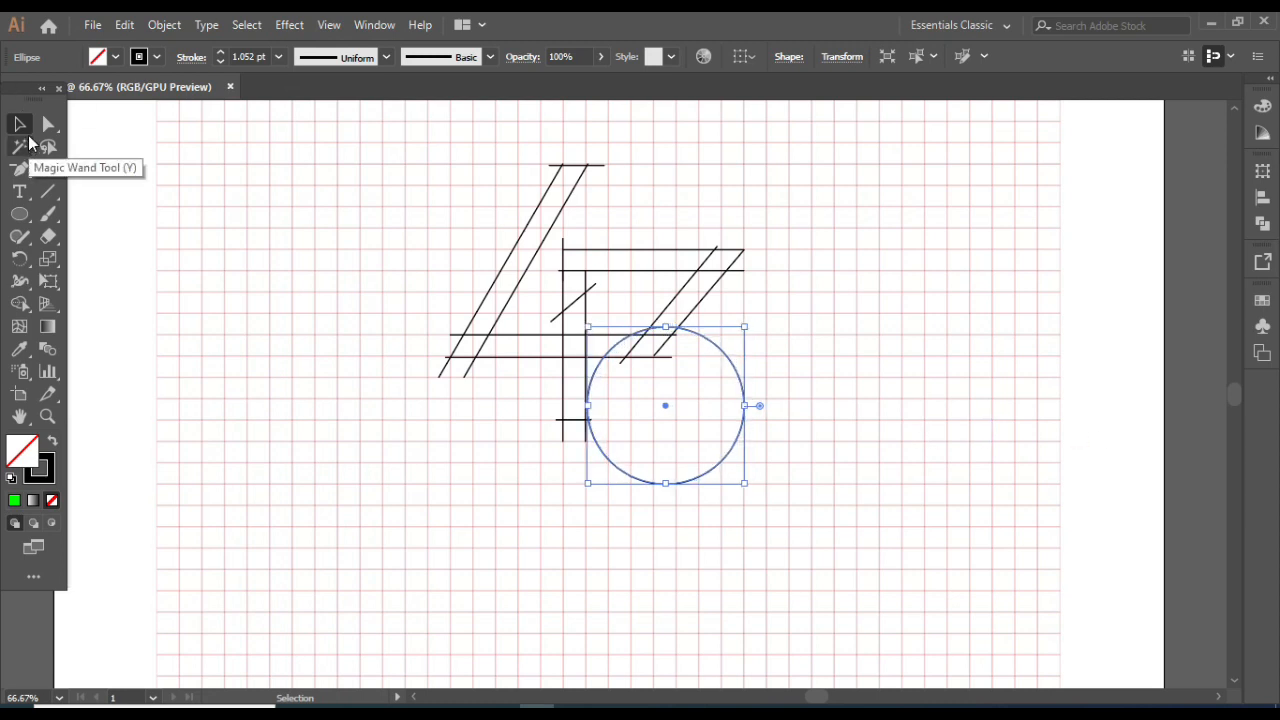
click(114, 191)
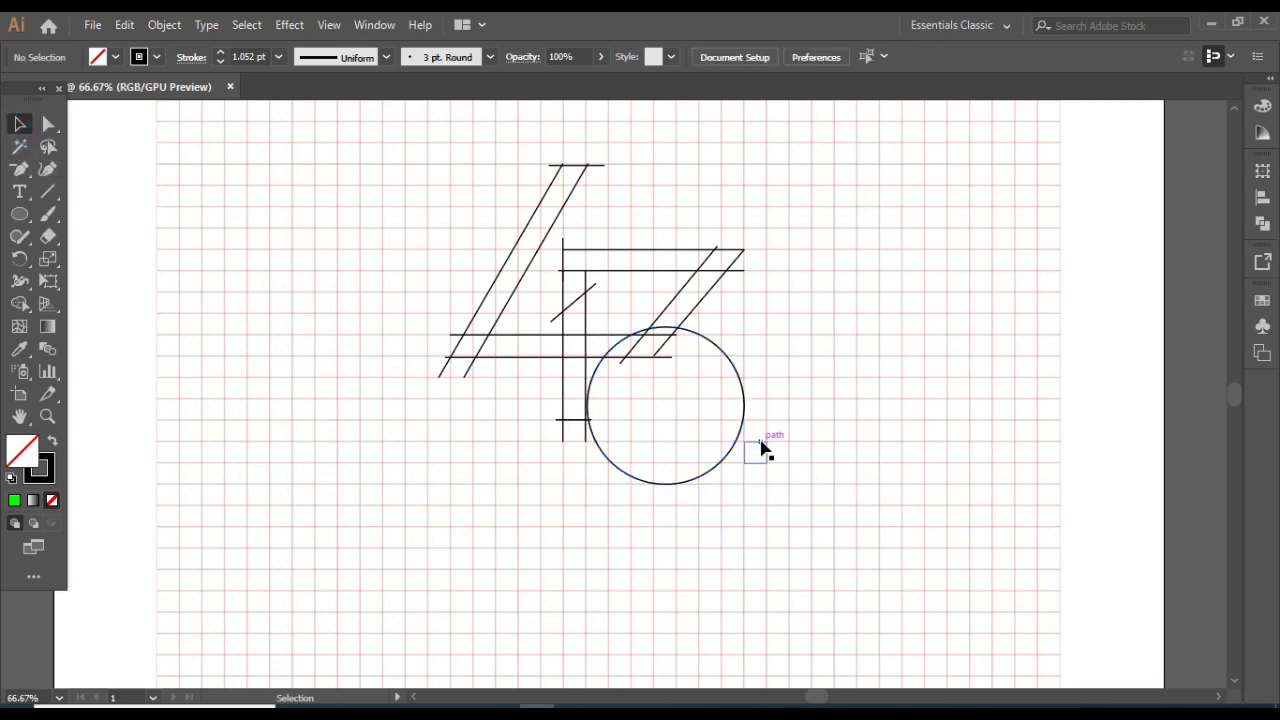
Paste a copy of the circle behind it and shrink the copy concentrically to about five grid cells wide
click(735, 435)
click(122, 25)
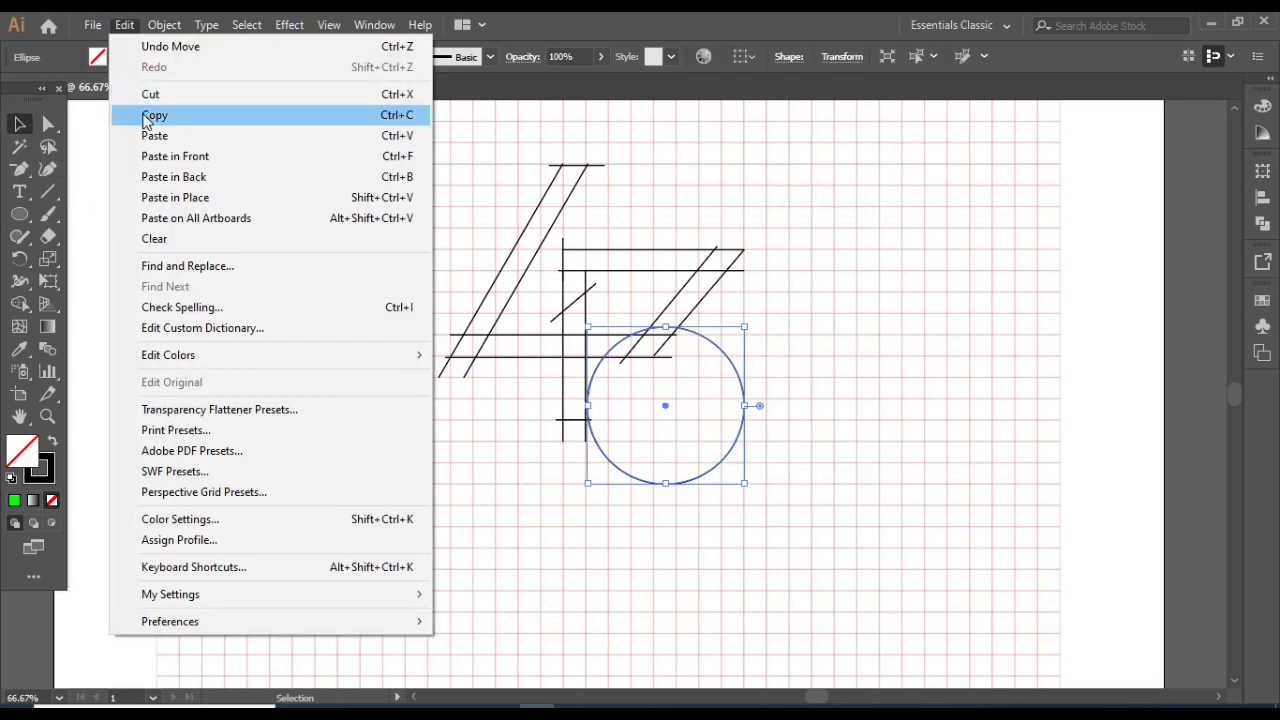
click(145, 114)
click(126, 25)
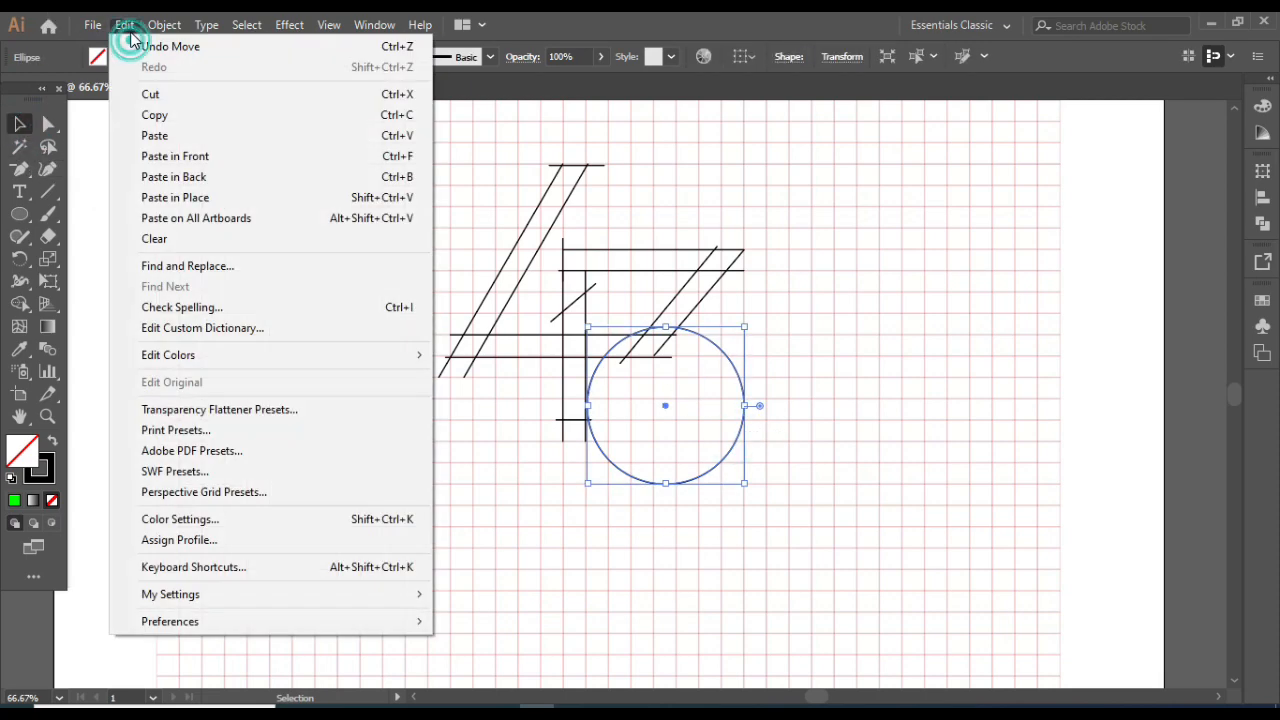
click(173, 177)
drag(746, 326, 727, 345)
Extend the short horizontal line at the verticals' lower ends rightward across the ring into the inner circle
click(1138, 362)
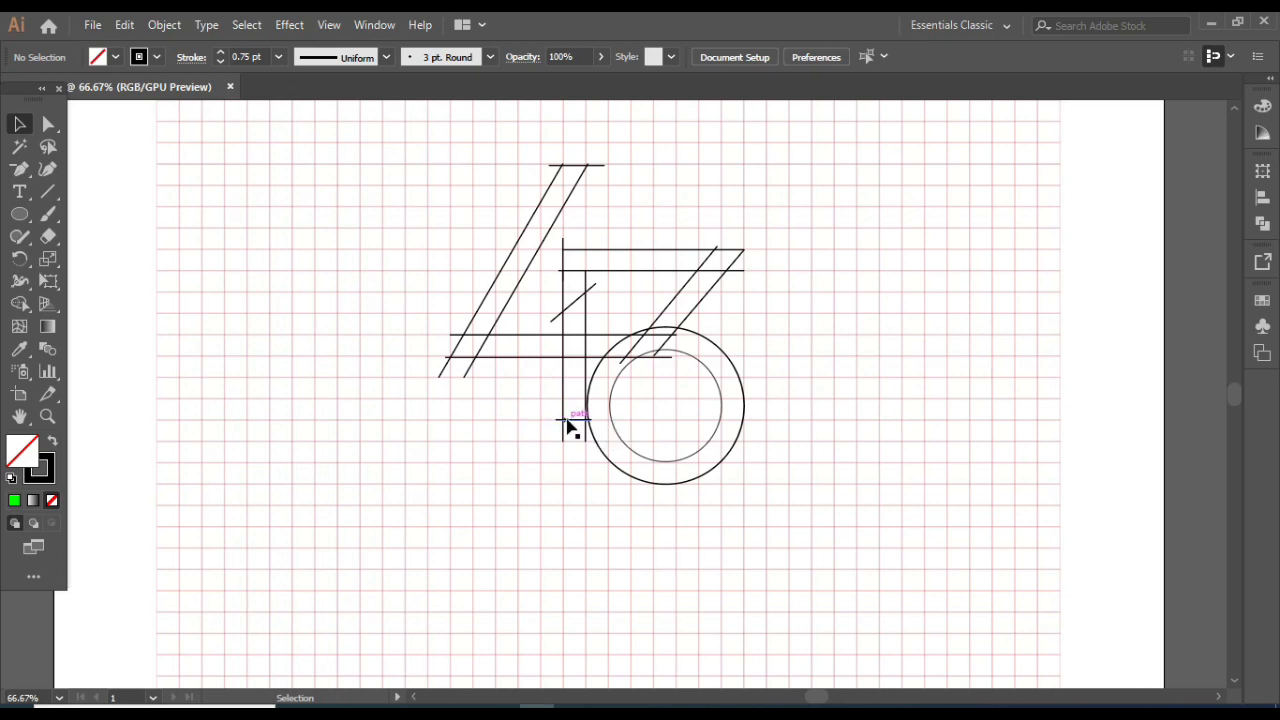
click(596, 426)
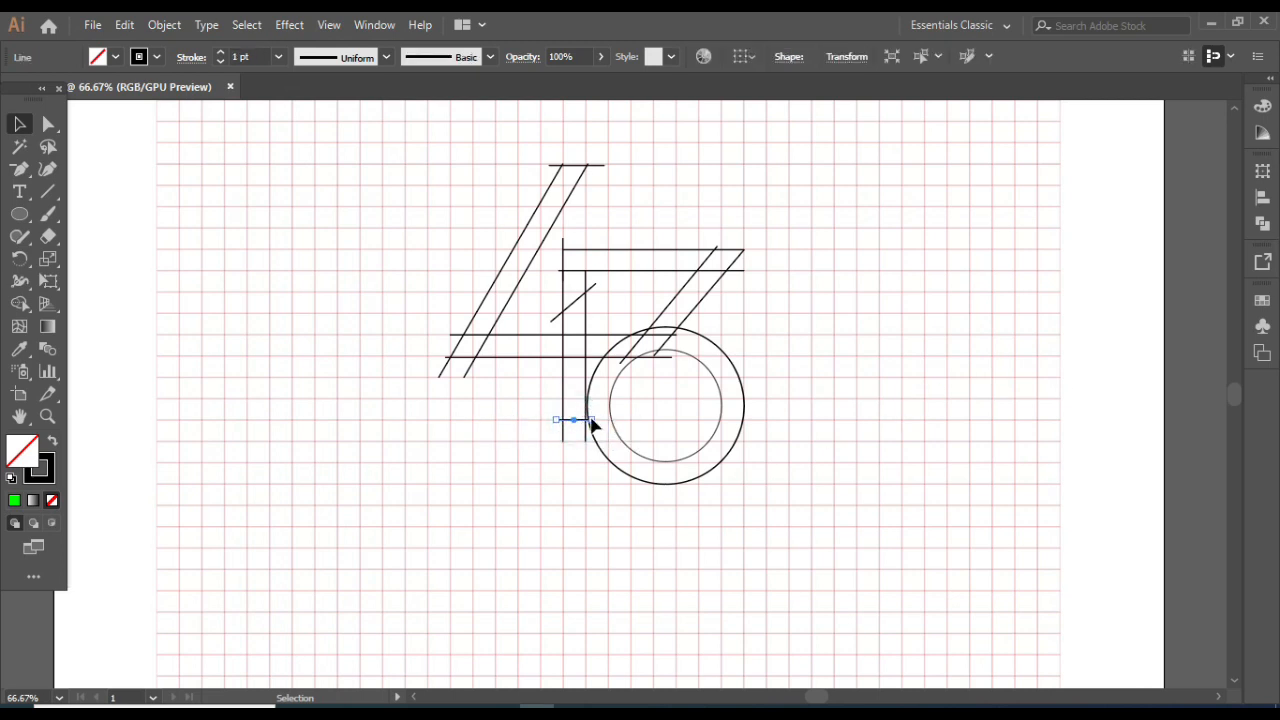
drag(591, 421, 632, 421)
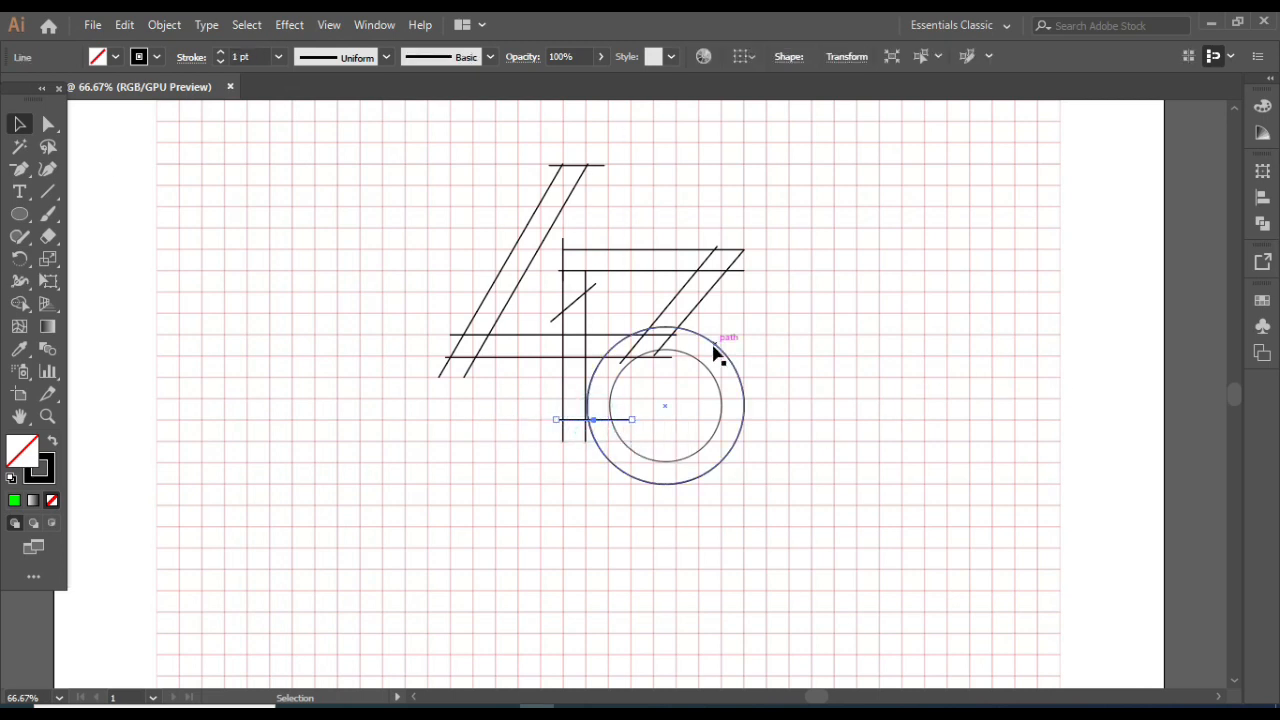
Select all the artwork for the Shape Builder tool and set a black fill with no stroke
key(ctrl+a)
drag(19, 303, 128, 303)
click(113, 60)
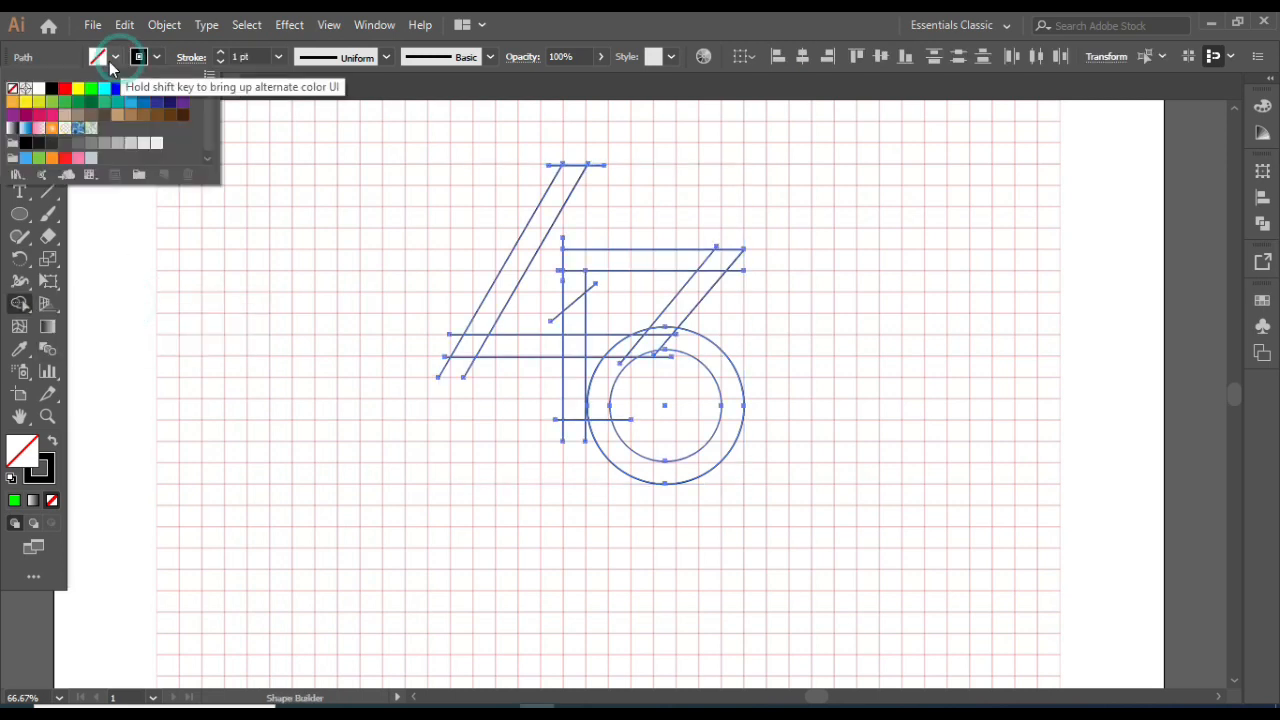
click(51, 89)
click(157, 57)
click(13, 89)
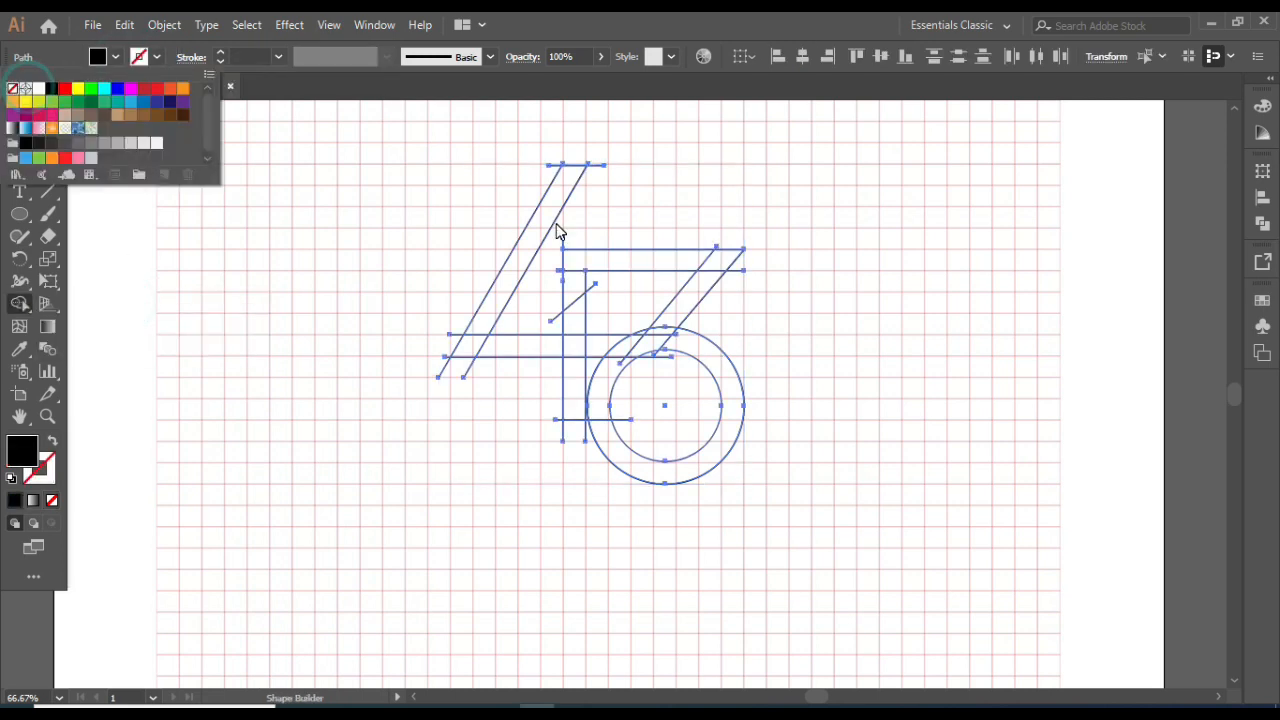
Merge the diagonal, crossbar and vertical regions of the 4 into solid black shapes with the Shape Builder
click(549, 202)
mouse_move(489, 328)
mouse_down()
mouse_move(469, 349)
mouse_move(592, 350)
mouse_up()
drag(572, 300, 575, 370)
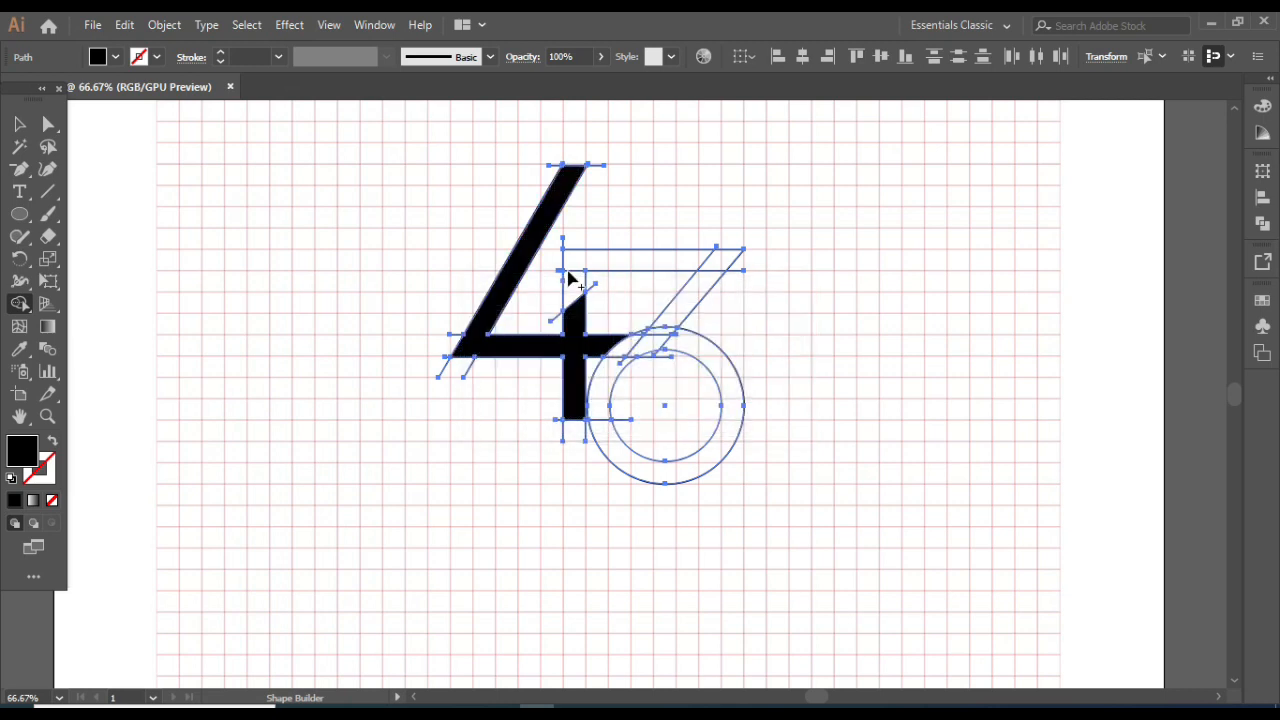
Merge the upper bar, slanted stroke and open part of the ring into a solid black 3 with the Shape Builder
mouse_move(670, 265)
mouse_down()
mouse_move(726, 259)
mouse_move(690, 300)
mouse_up()
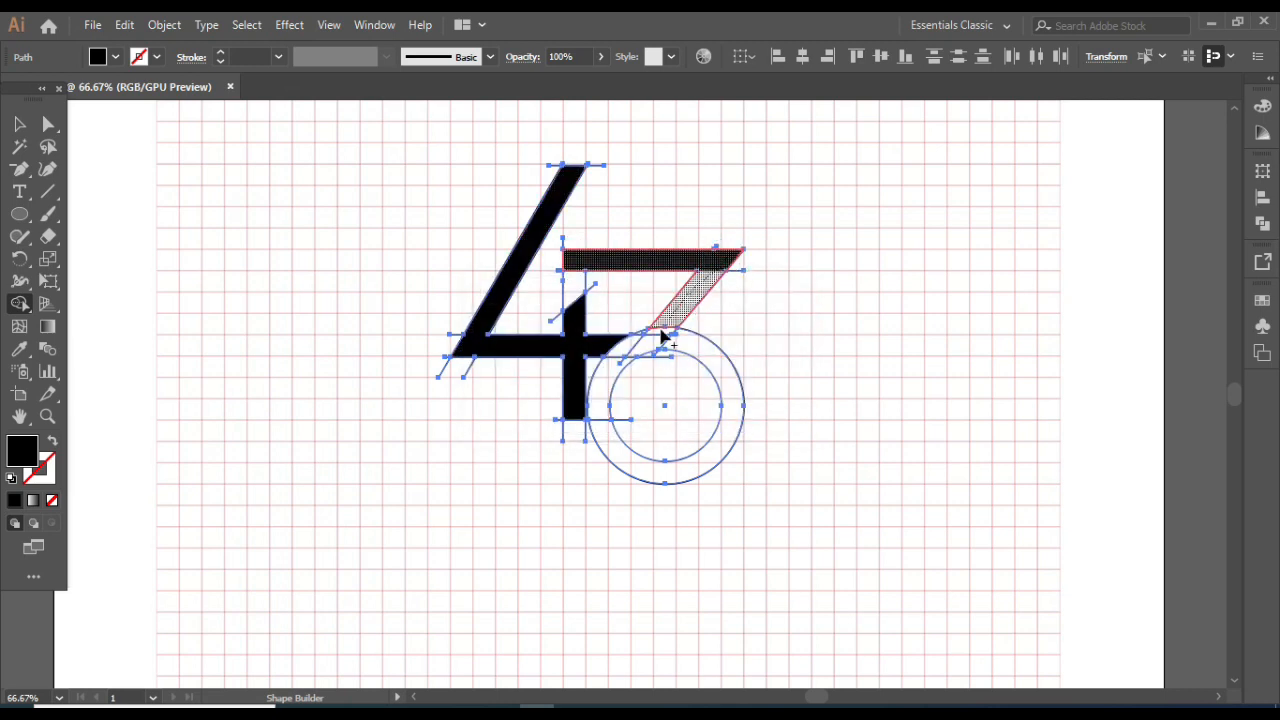
drag(659, 343, 659, 345)
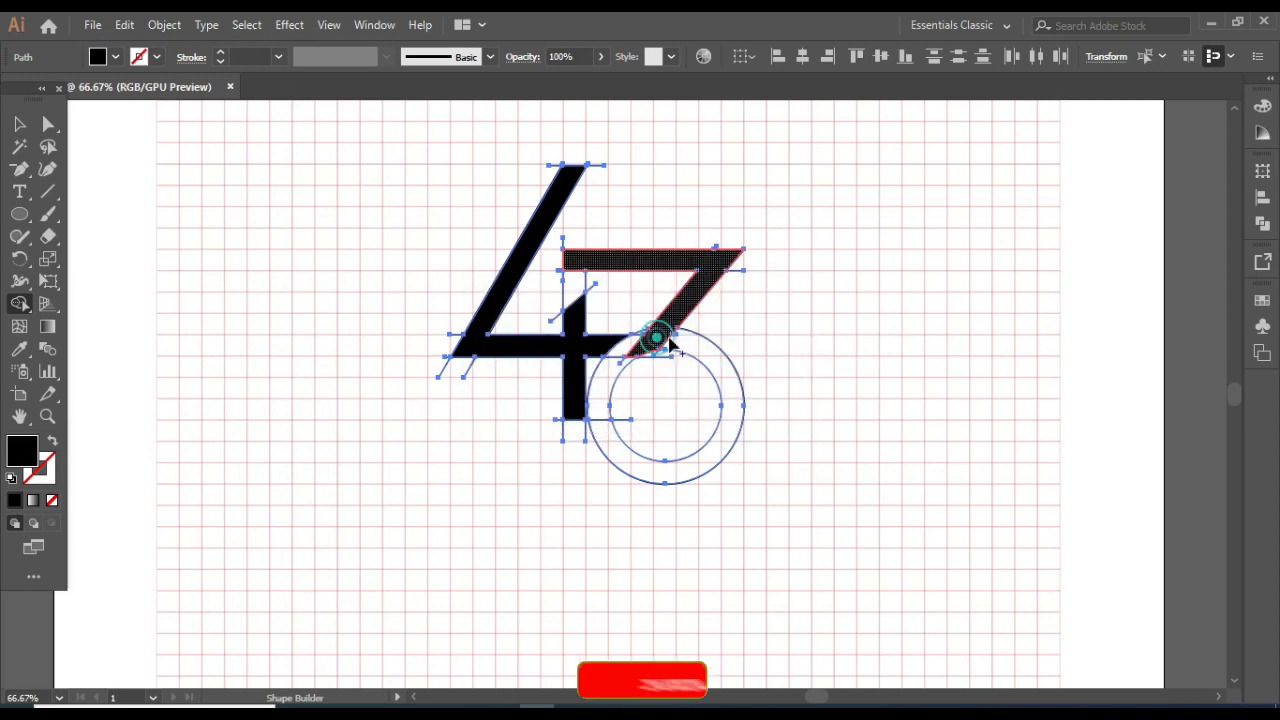
click(688, 352)
scroll(688, 352, up, 2)
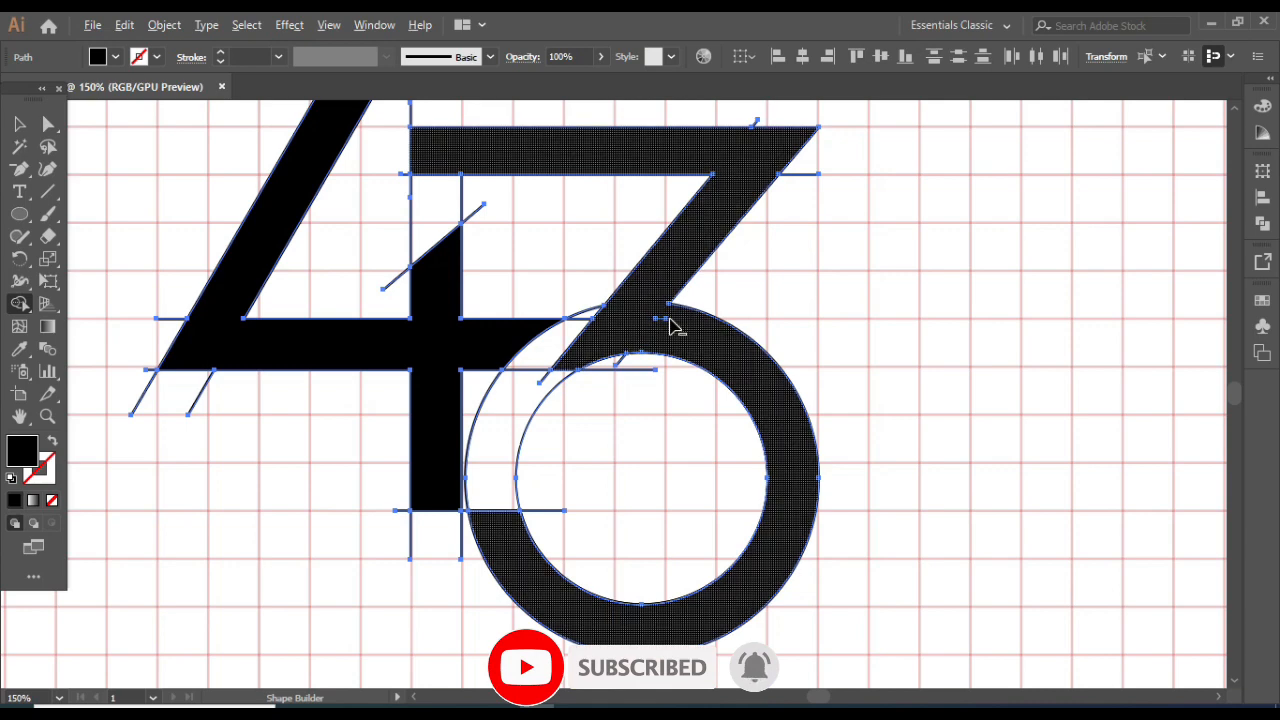
scroll(670, 320, down, 1)
key(v)
click(843, 406)
Select the filled 4 and 3 together and move them off the artboard to its right
scroll(614, 352, down, 2)
scroll(610, 353, up, 1)
click(655, 338)
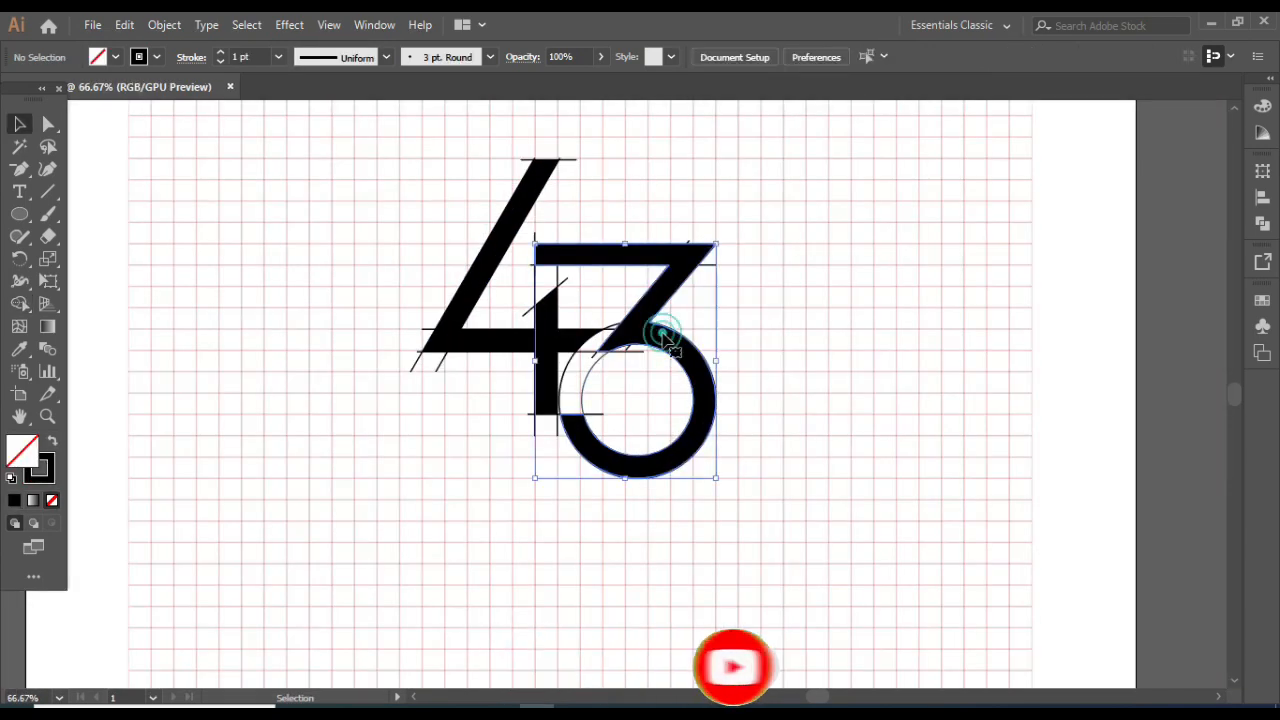
click(466, 300)
shift+click(675, 345)
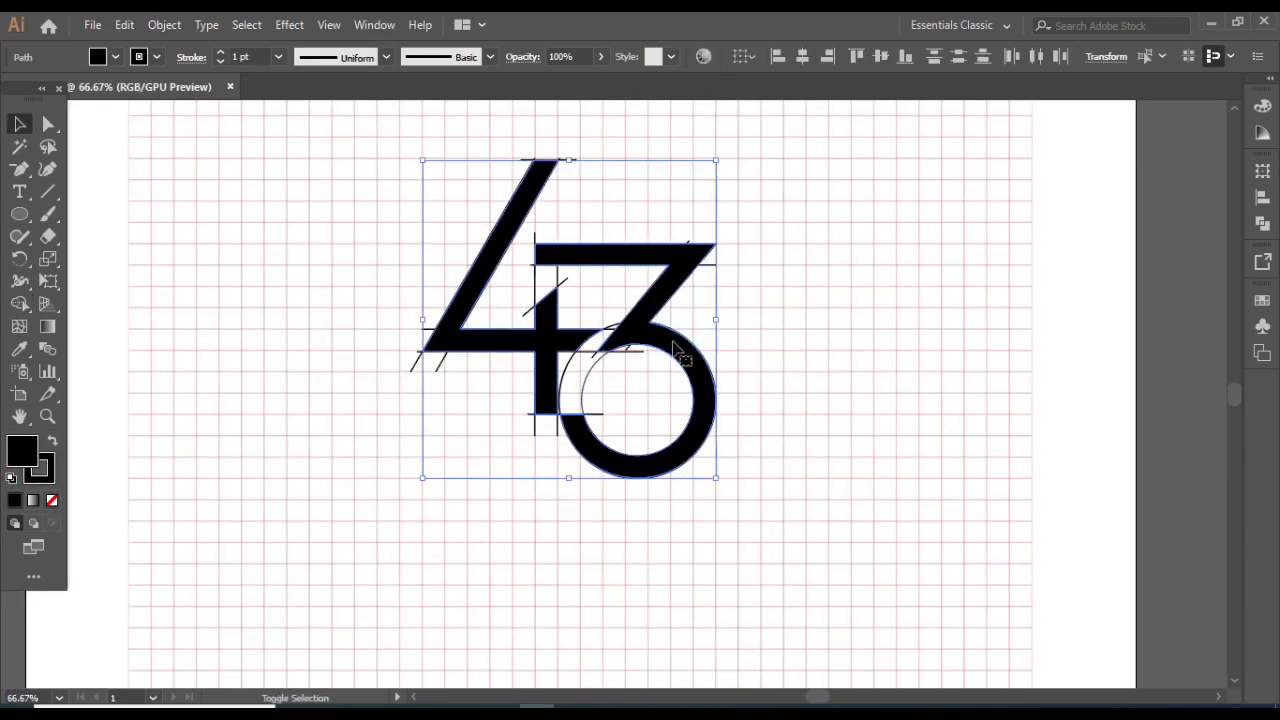
scroll(647, 340, down, 2)
drag(596, 366, 1027, 403)
click(950, 498)
Delete the grid and all leftover construction lines and circles from the artboard
scroll(880, 410, up, 1)
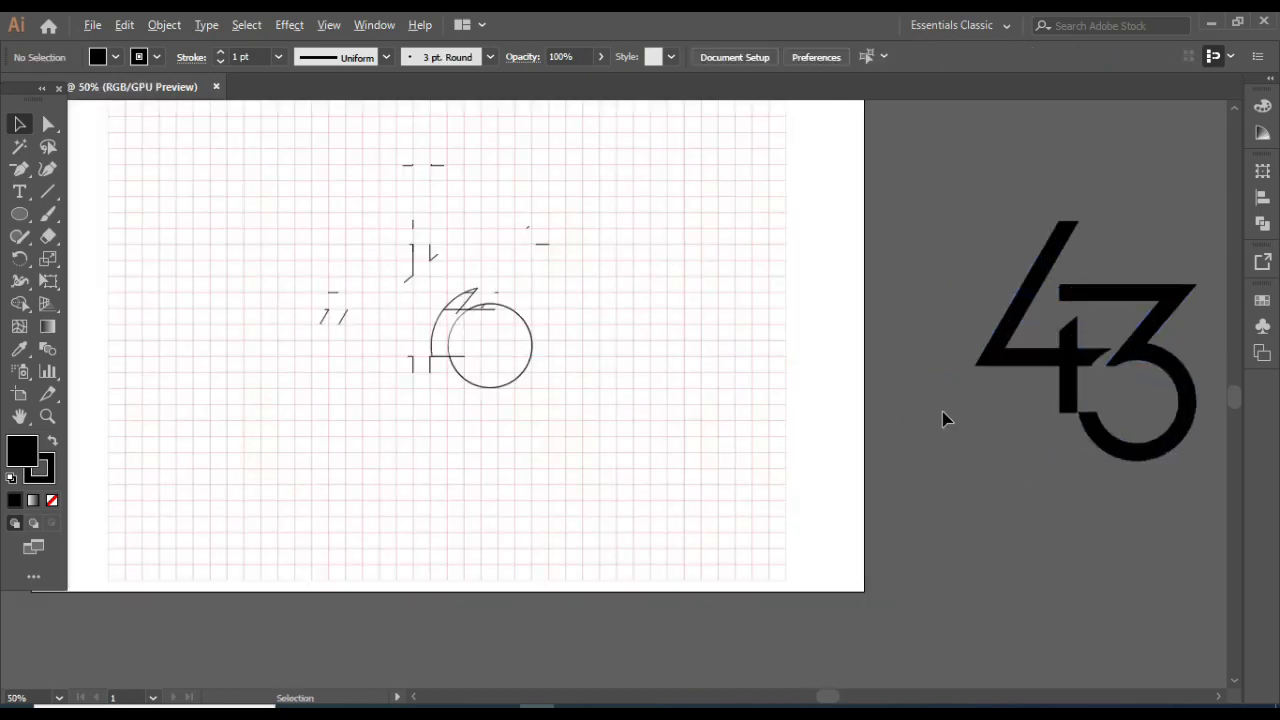
scroll(500, 300, up, 1)
click(164, 24)
click(712, 460)
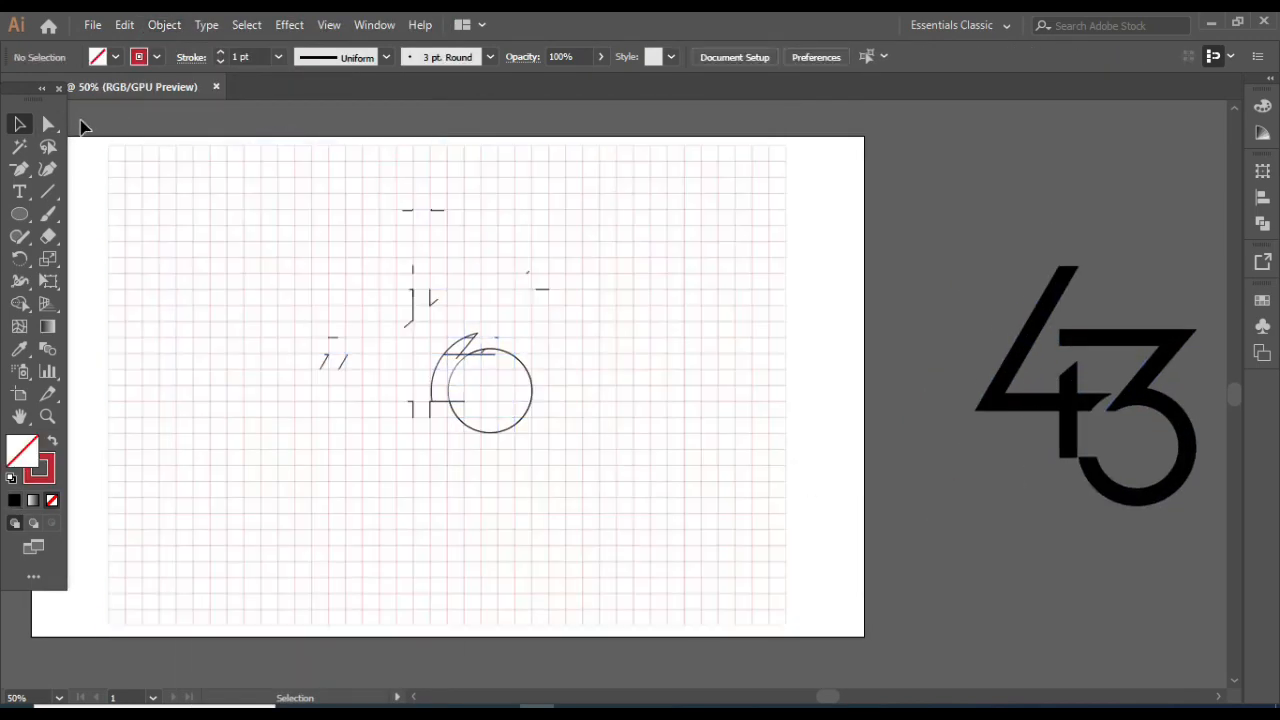
click(789, 580)
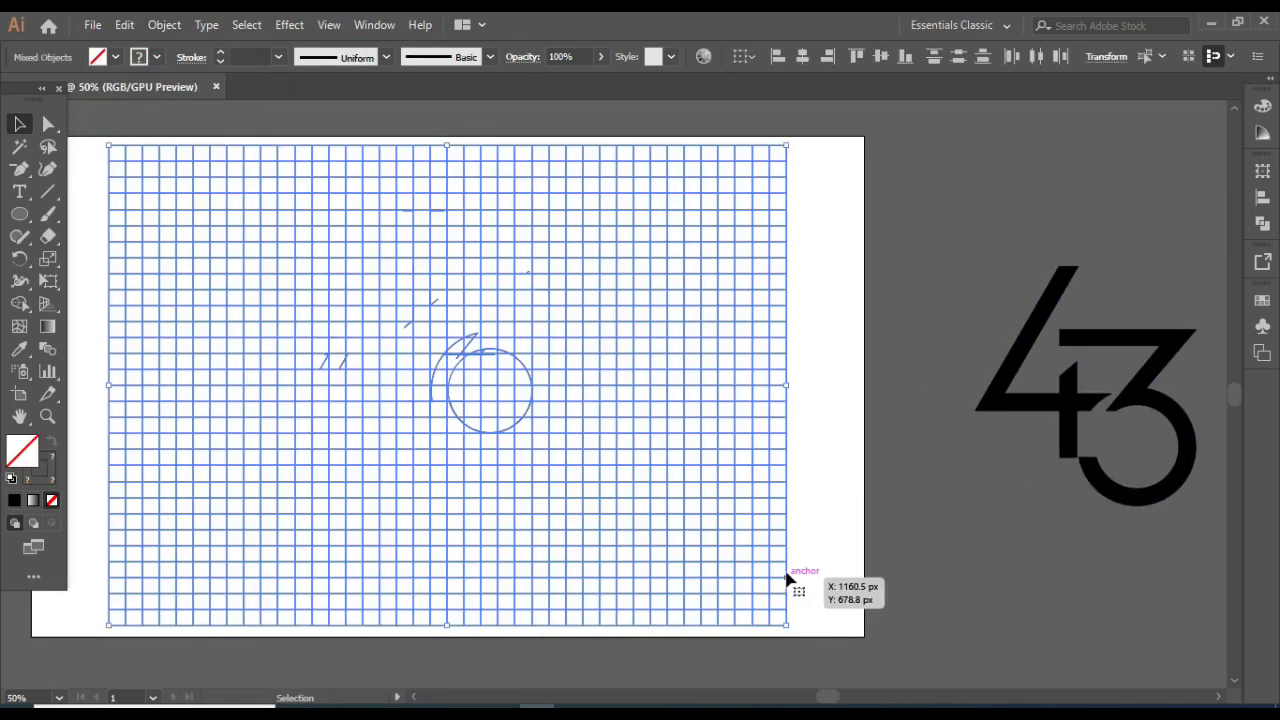
key(Delete)
Move the black 43 figure back onto the empty artboard, slightly left of its centre
drag(1130, 390, 455, 353)
click(693, 390)
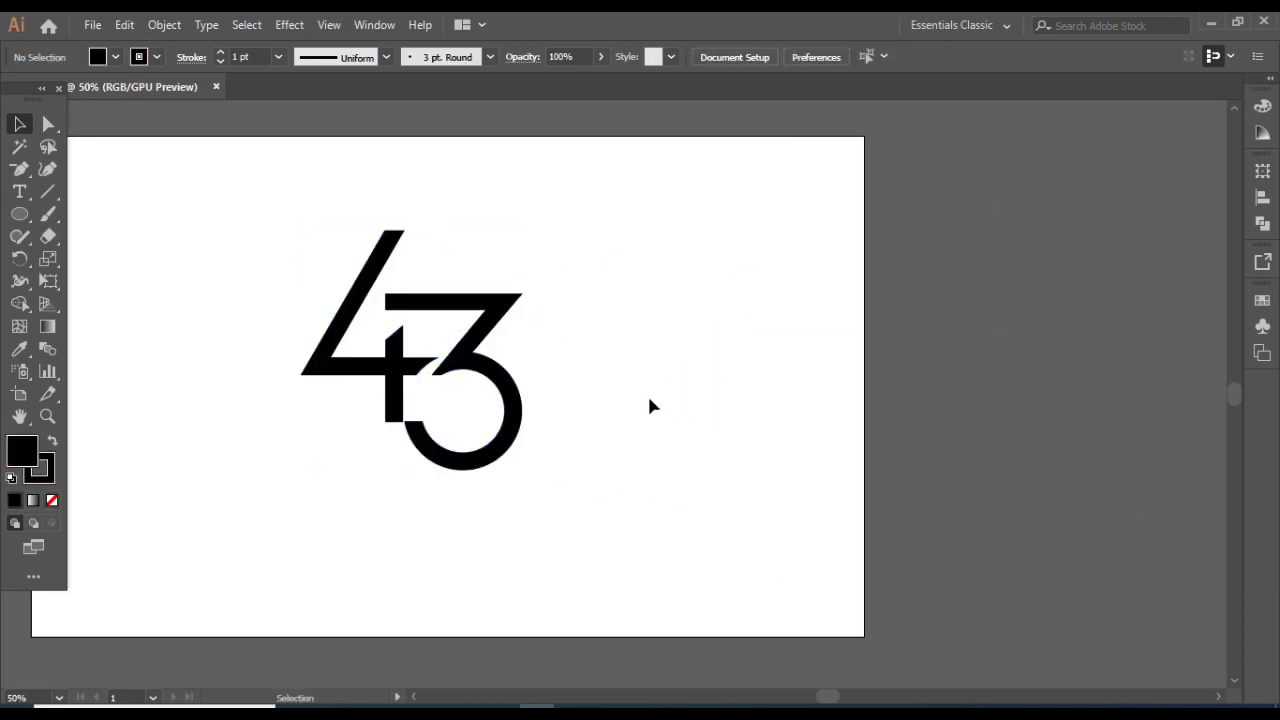
scroll(637, 397, up, 1)
drag(637, 397, 820, 421)
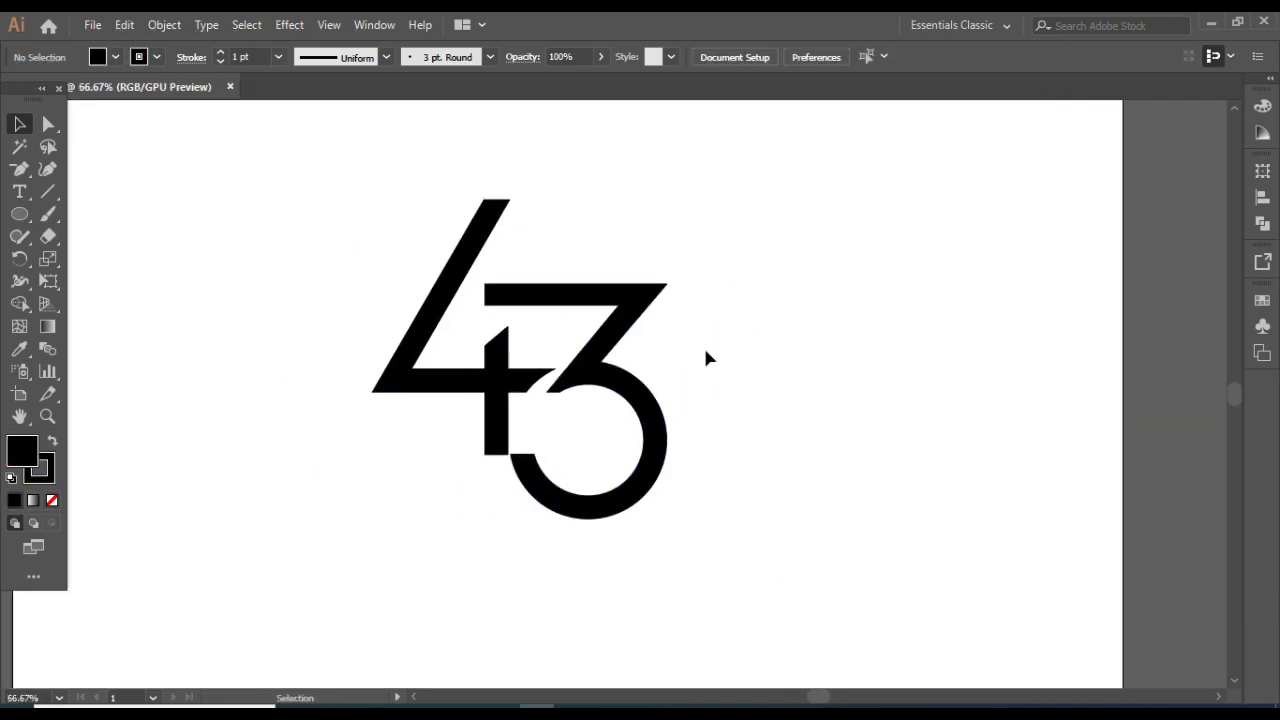
drag(706, 357, 743, 357)
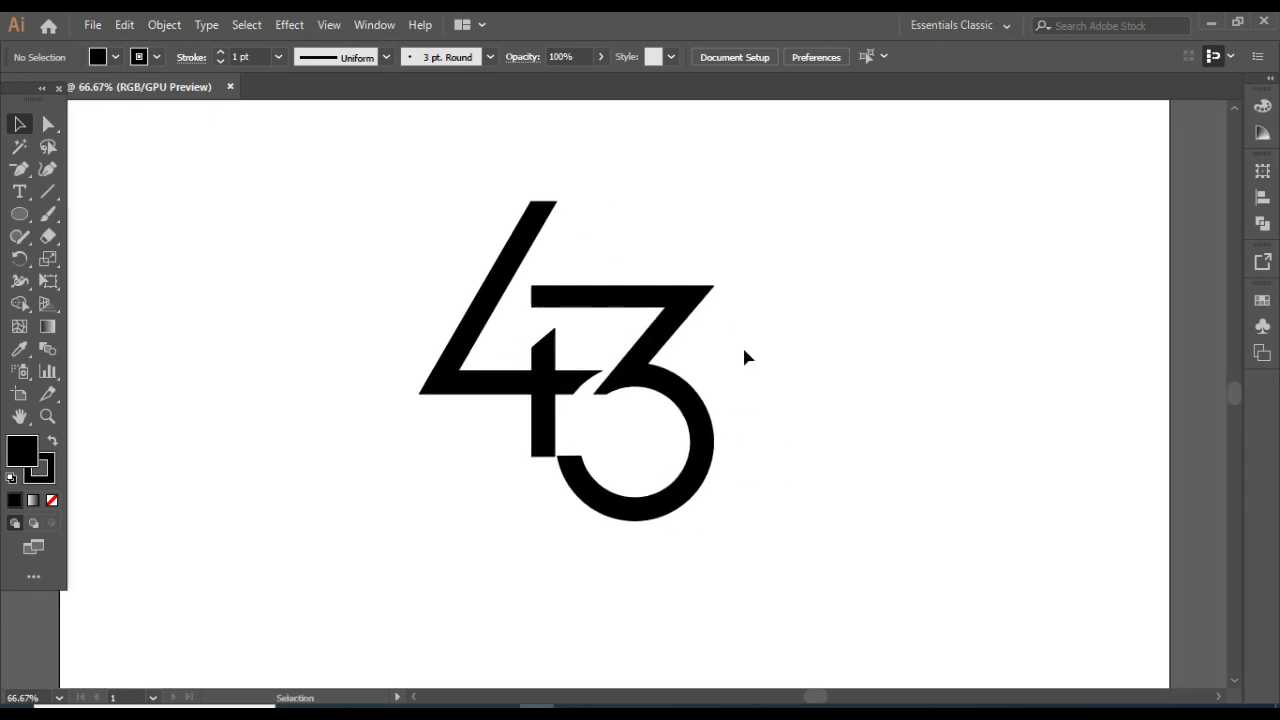